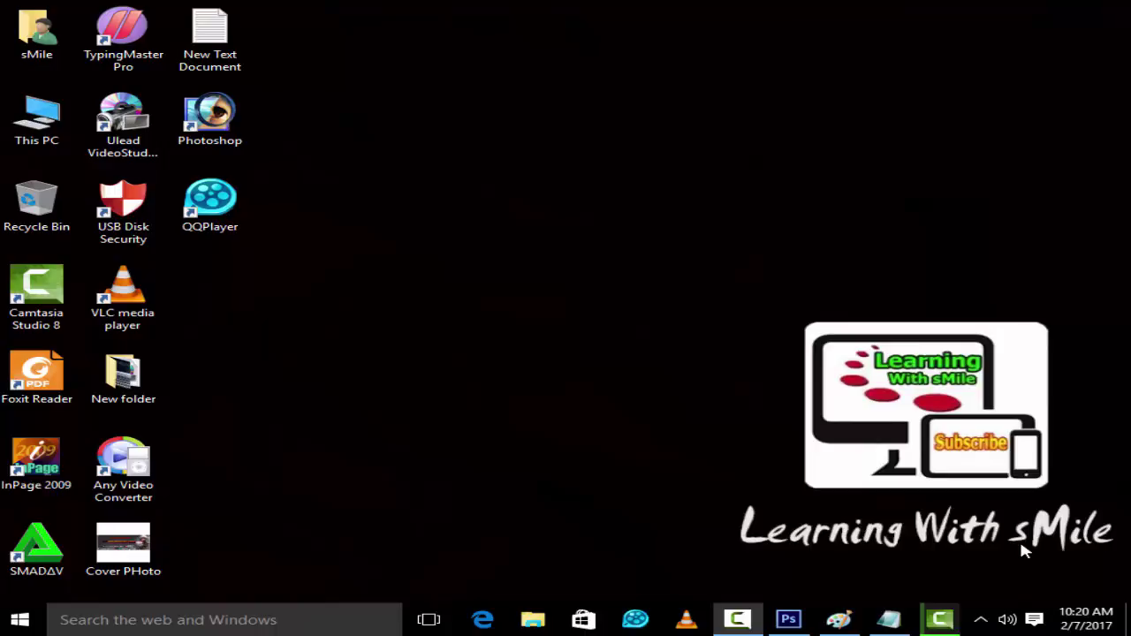
Step: Bring Photoshop forward, look over the Dodge/Burn/Sponge tools, and select the Move tool
{"action": "left_click", "coordinate": [788, 620]}
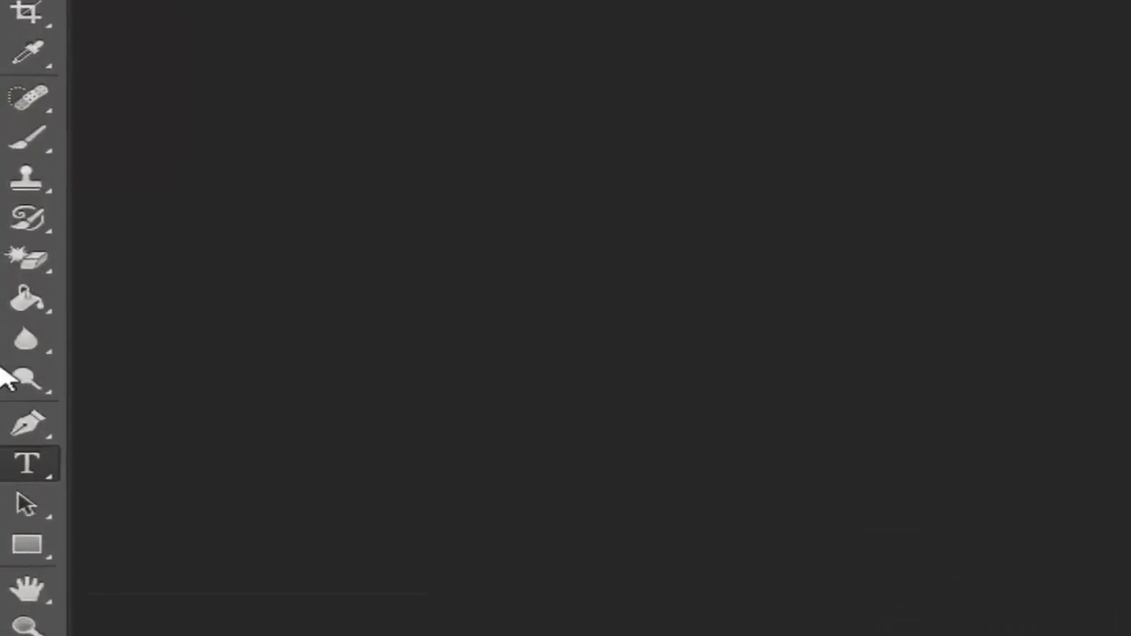
{"action": "left_click", "coordinate": [20, 369]}
{"action": "right_click", "coordinate": [97, 382]}
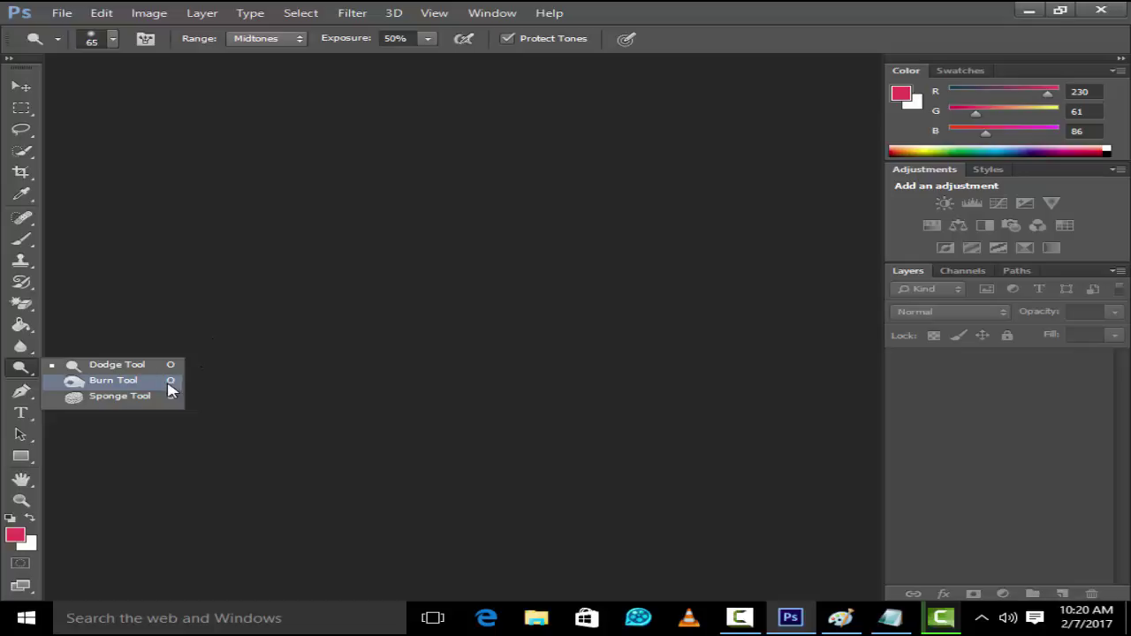
{"action": "left_click", "coordinate": [22, 86]}
Step: Open KING KAMRAN (287).jpg from the Womans folder
{"action": "key", "text": "alt+f"}
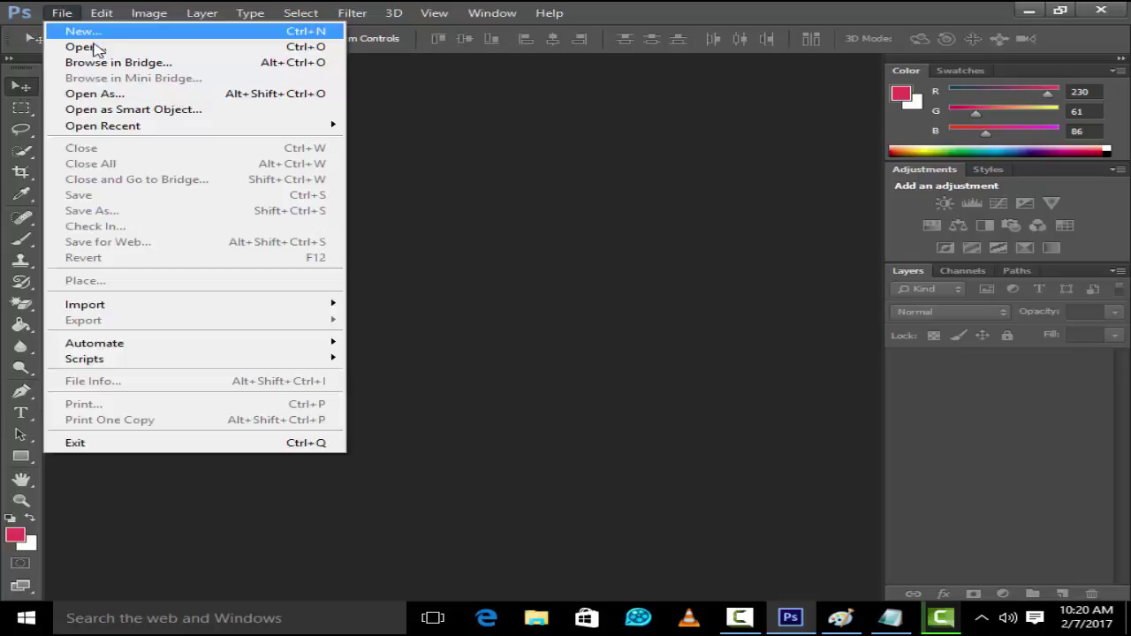
{"action": "left_click", "coordinate": [96, 47]}
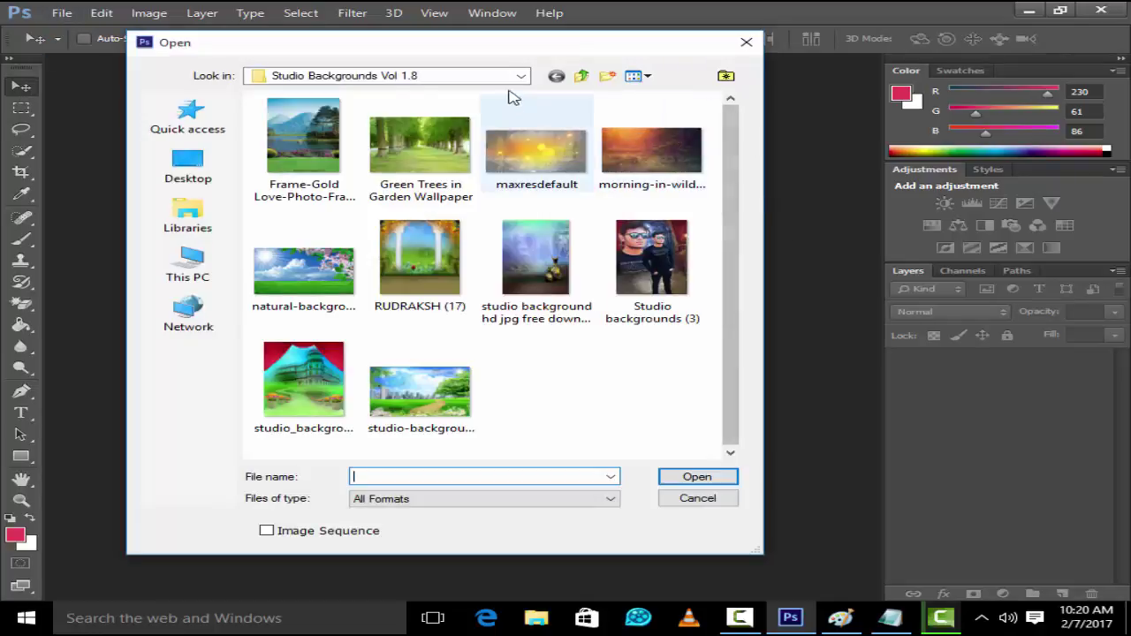
{"action": "left_click", "coordinate": [522, 76]}
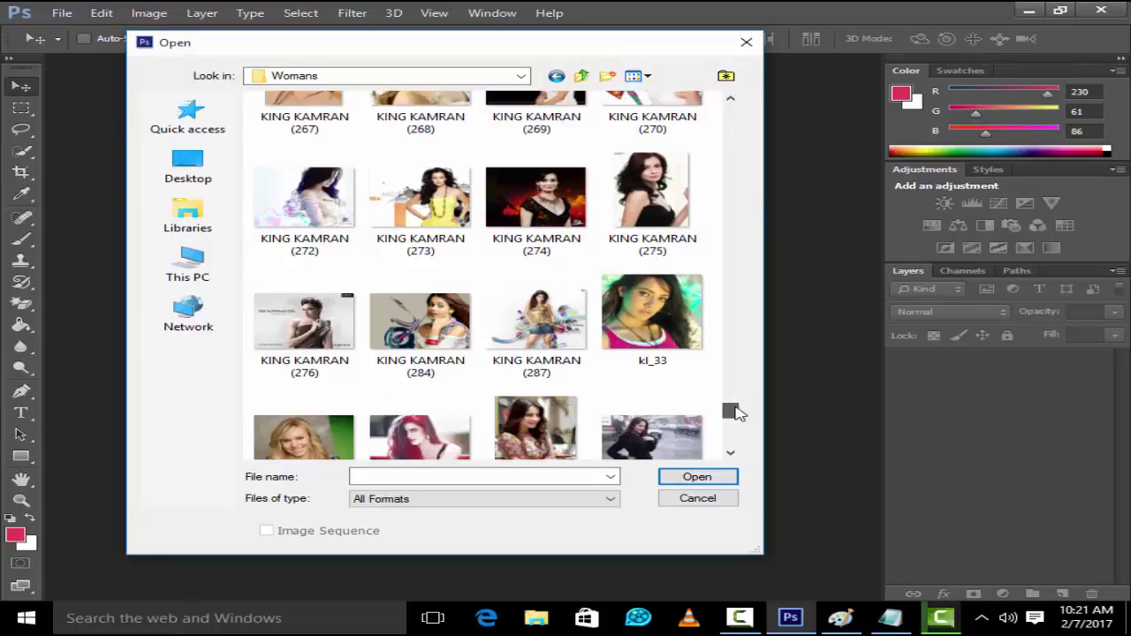
{"action": "double_click", "coordinate": [541, 320]}
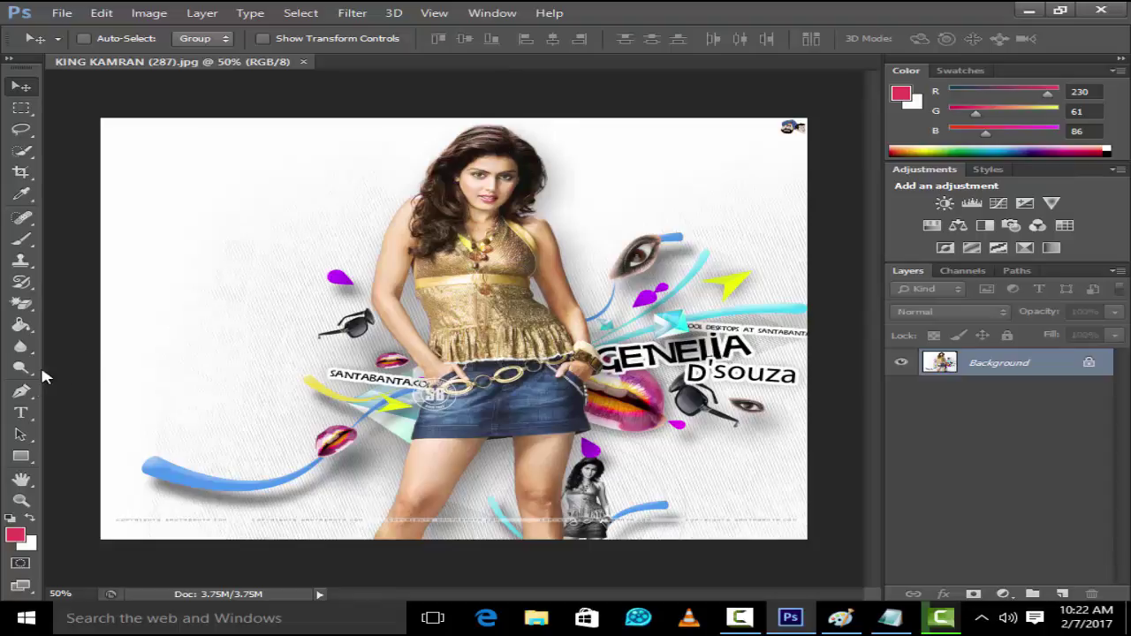
Step: Select the Burn tool, zoom to 200% and darken the hair with a 30 px brush
{"action": "left_click", "coordinate": [21, 389]}
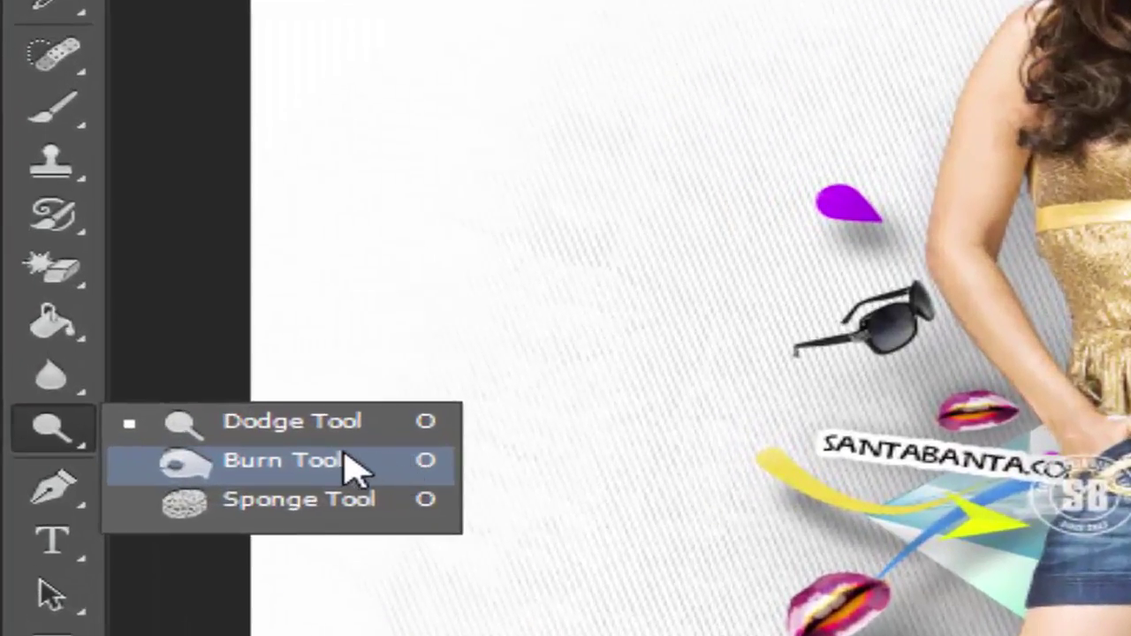
{"action": "left_click", "coordinate": [353, 468]}
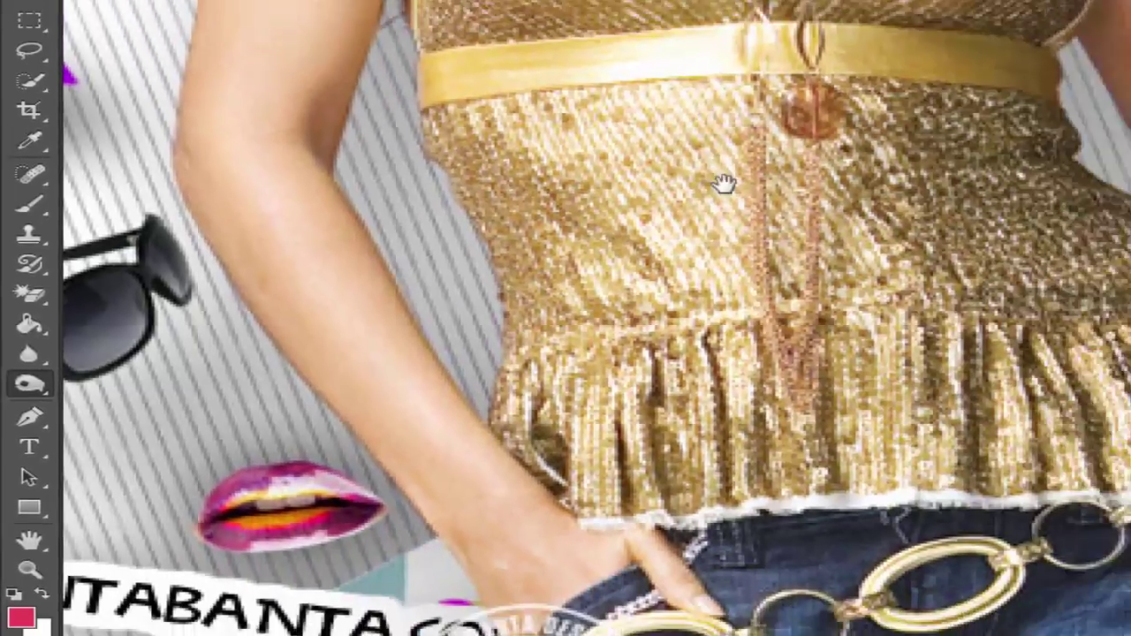
{"action": "mouse_move", "coordinate": [563, 265]}
{"action": "left_mouse_down"}
{"action": "mouse_move", "coordinate": [563, 521]}
{"action": "mouse_move", "coordinate": [619, 632]}
{"action": "left_mouse_up"}
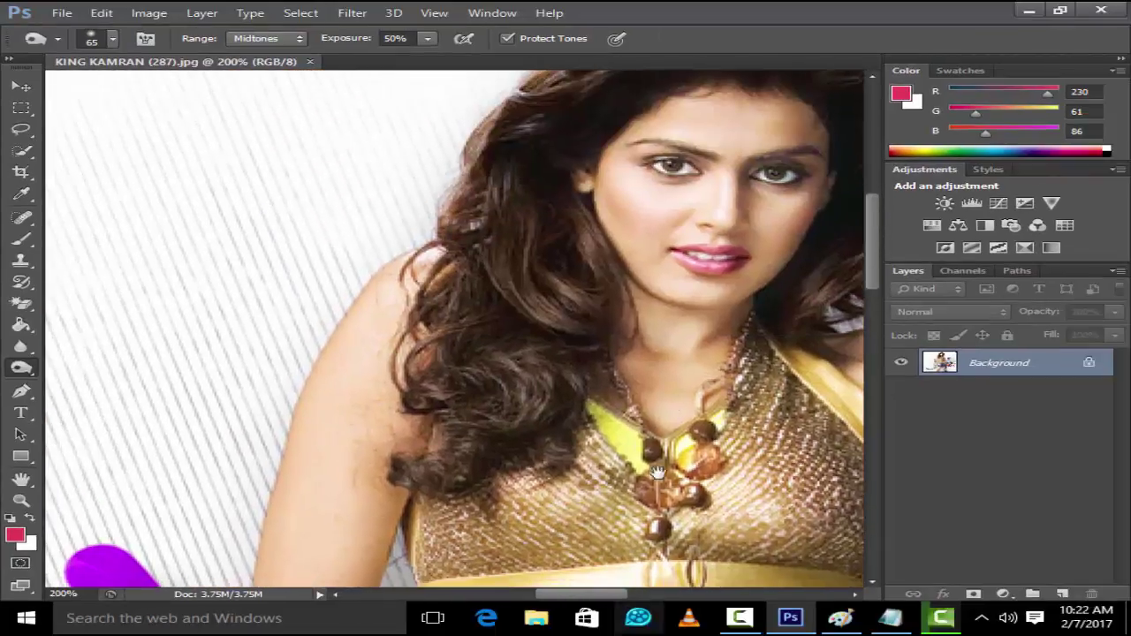
{"action": "left_click_drag", "start_coordinate": [671, 215], "coordinate": [378, 471]}
{"action": "mouse_move", "coordinate": [464, 301]}
{"action": "left_mouse_down"}
{"action": "mouse_move", "coordinate": [361, 316]}
{"action": "mouse_move", "coordinate": [242, 399]}
{"action": "mouse_move", "coordinate": [323, 324]}
{"action": "mouse_move", "coordinate": [560, 328]}
{"action": "mouse_move", "coordinate": [454, 265]}
{"action": "mouse_move", "coordinate": [530, 305]}
{"action": "mouse_move", "coordinate": [636, 448]}
{"action": "mouse_move", "coordinate": [586, 492]}
{"action": "mouse_move", "coordinate": [575, 536]}
{"action": "left_mouse_up"}
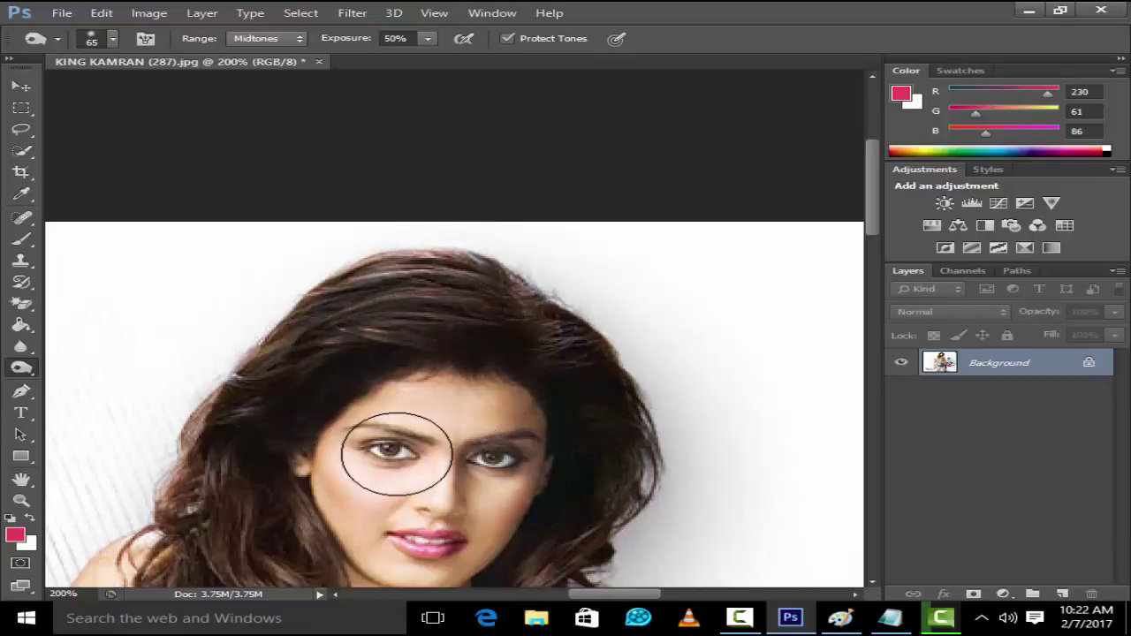
{"action": "key", "text": "bracketleft"}
{"action": "key", "text": "bracketleft"}
{"action": "key", "text": "bracketleft"}
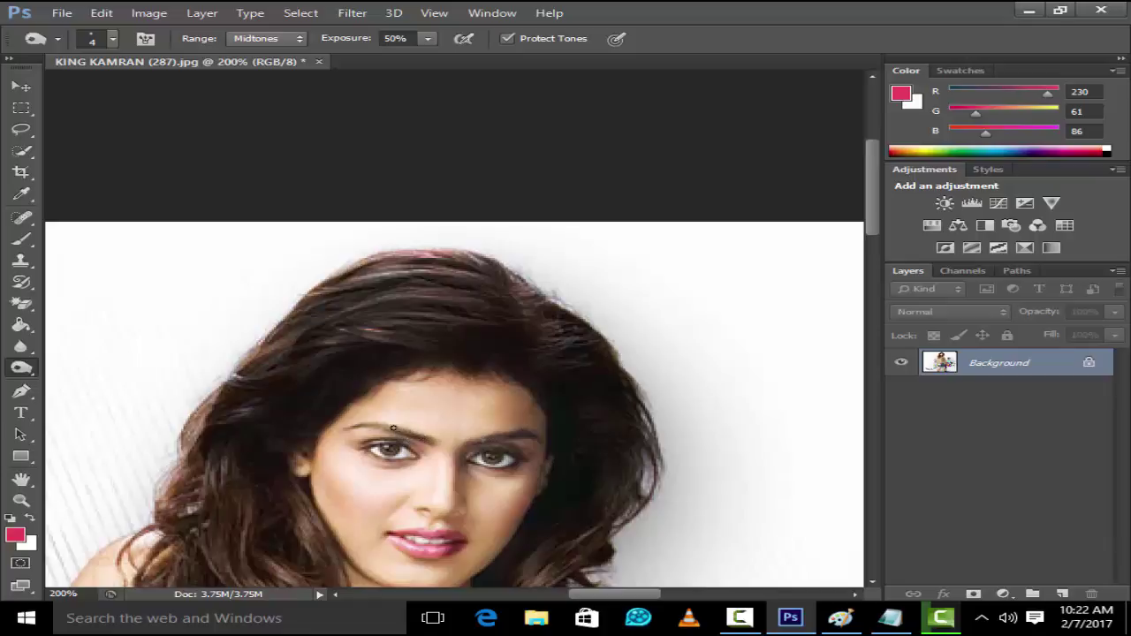
Step: Burn a faint orange patch onto the left thigh using a 70 px brush
{"action": "scroll", "coordinate": [518, 323], "scroll_direction": "down", "scroll_amount": 3}
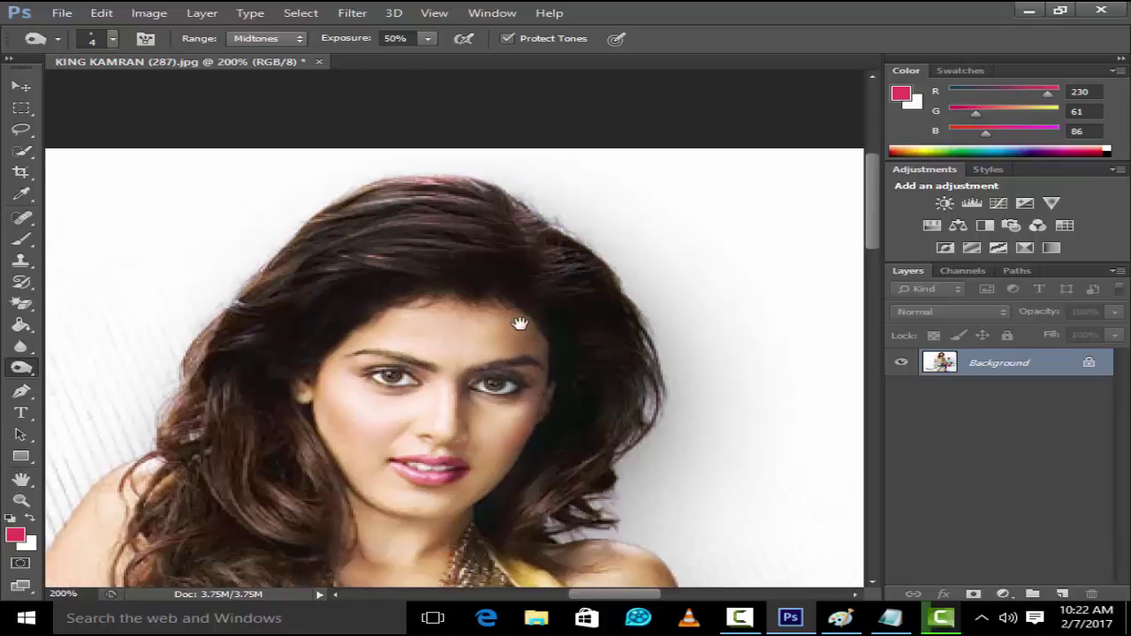
{"action": "scroll", "coordinate": [692, 270], "scroll_direction": "down", "scroll_amount": 3}
{"action": "scroll", "coordinate": [645, 428], "scroll_direction": "down", "scroll_amount": 2}
{"action": "scroll", "coordinate": [558, 310], "scroll_direction": "down", "scroll_amount": 5}
{"action": "scroll", "coordinate": [594, 452], "scroll_direction": "down", "scroll_amount": 3}
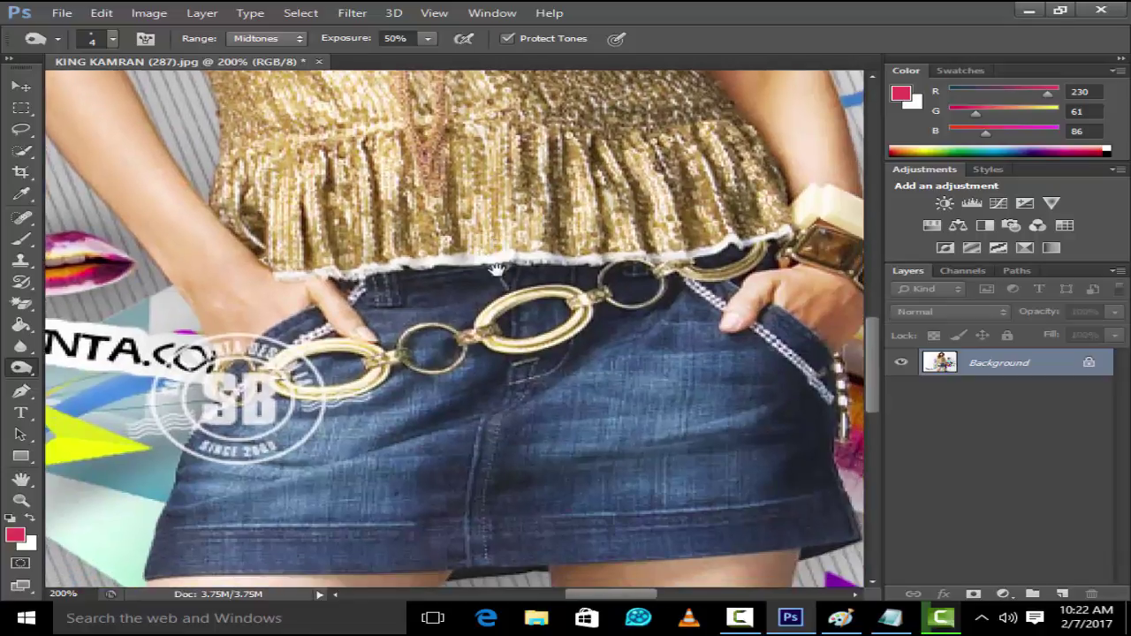
{"action": "scroll", "coordinate": [585, 420], "scroll_direction": "down", "scroll_amount": 3}
{"action": "scroll", "coordinate": [577, 389], "scroll_direction": "down", "scroll_amount": 3}
{"action": "scroll", "coordinate": [568, 357], "scroll_direction": "down", "scroll_amount": 3}
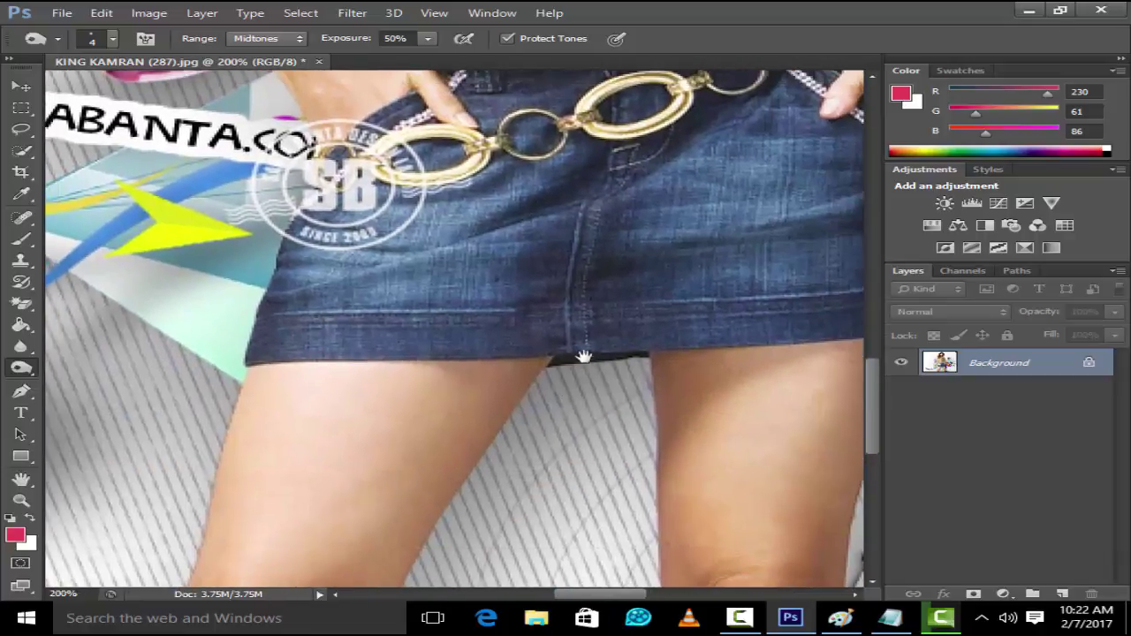
{"action": "scroll", "coordinate": [511, 312], "scroll_direction": "down", "scroll_amount": 2}
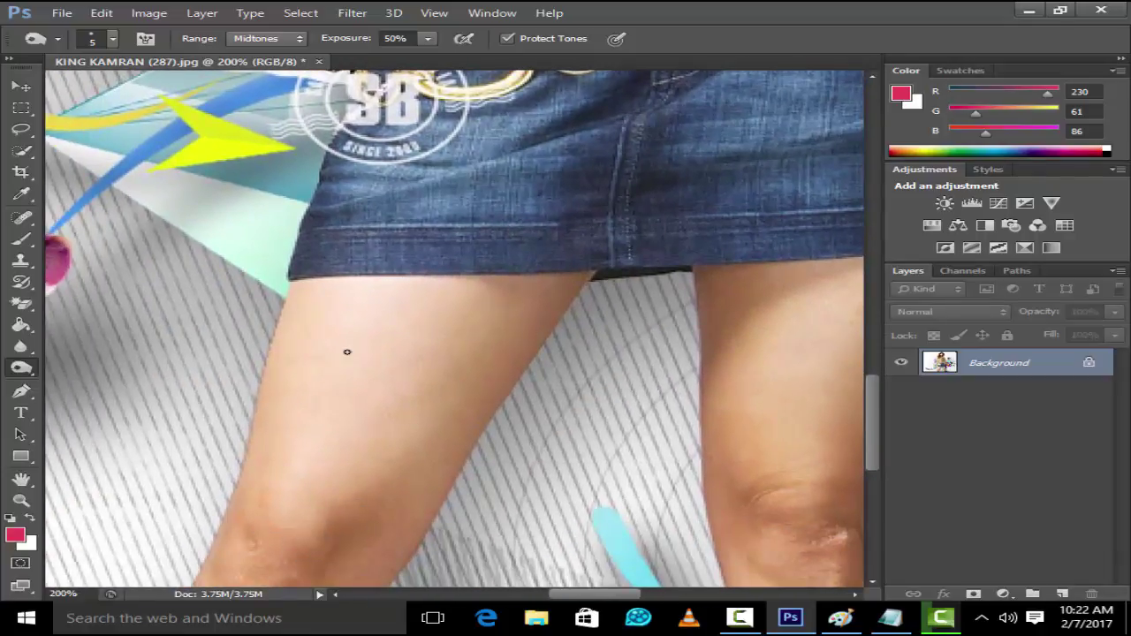
{"action": "key", "text": "bracketright"}
{"action": "key", "text": "bracketright"}
{"action": "key", "text": "bracketright"}
{"action": "key", "text": "bracketright"}
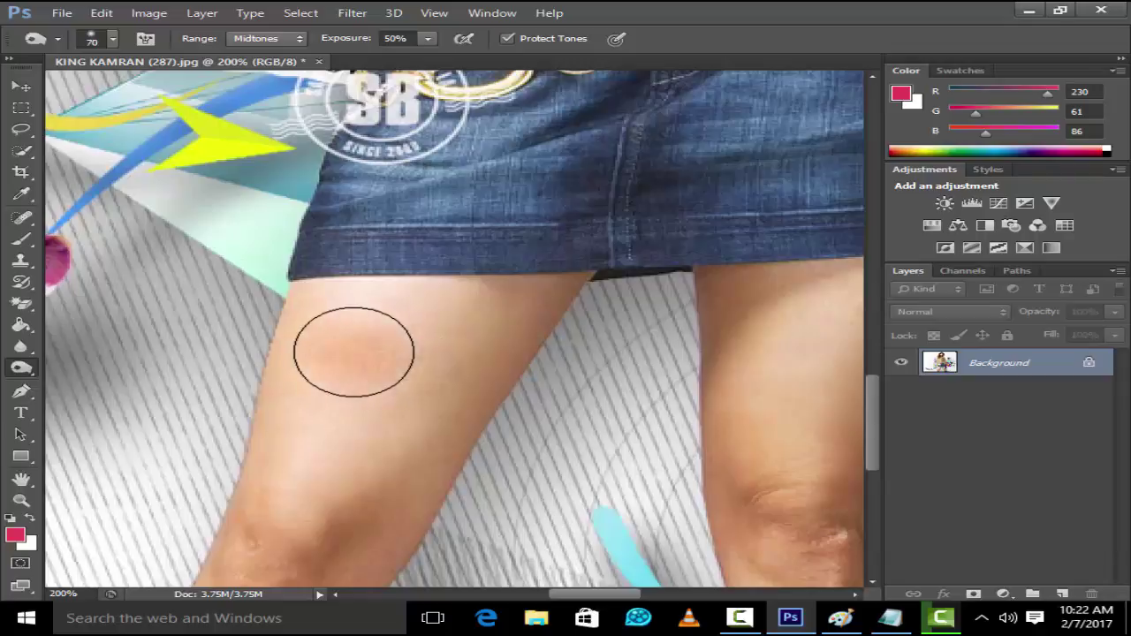
{"action": "mouse_move", "coordinate": [353, 352]}
{"action": "left_mouse_down"}
{"action": "mouse_move", "coordinate": [379, 359]}
{"action": "mouse_move", "coordinate": [396, 336]}
{"action": "mouse_move", "coordinate": [397, 374]}
{"action": "mouse_move", "coordinate": [411, 345]}
{"action": "left_mouse_up"}
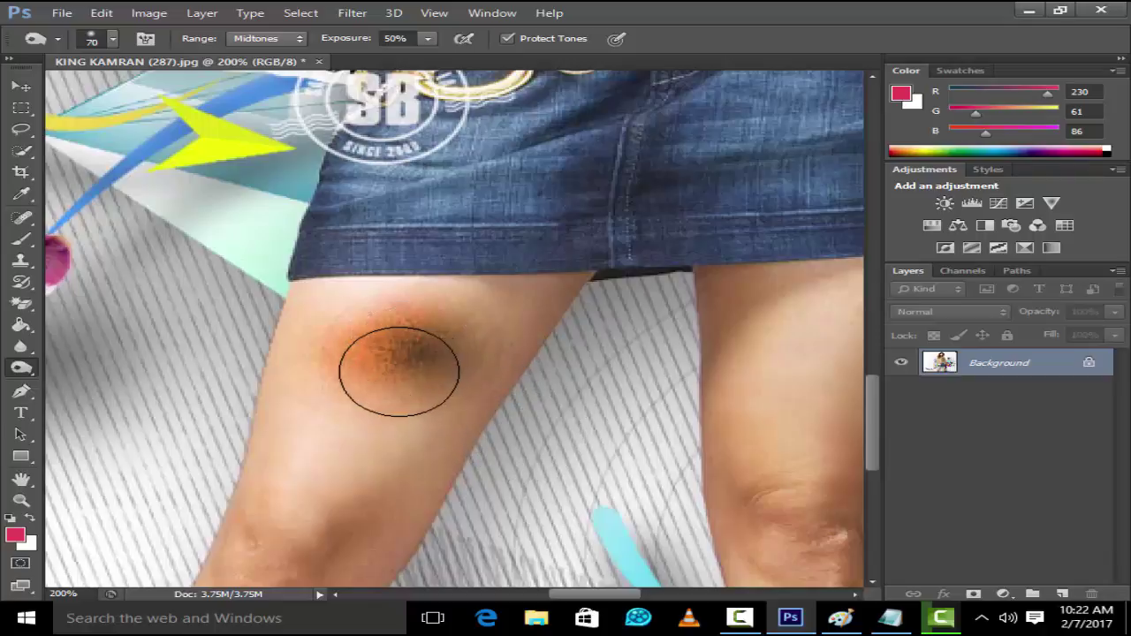
{"action": "left_click_drag", "start_coordinate": [398, 371], "coordinate": [398, 371]}
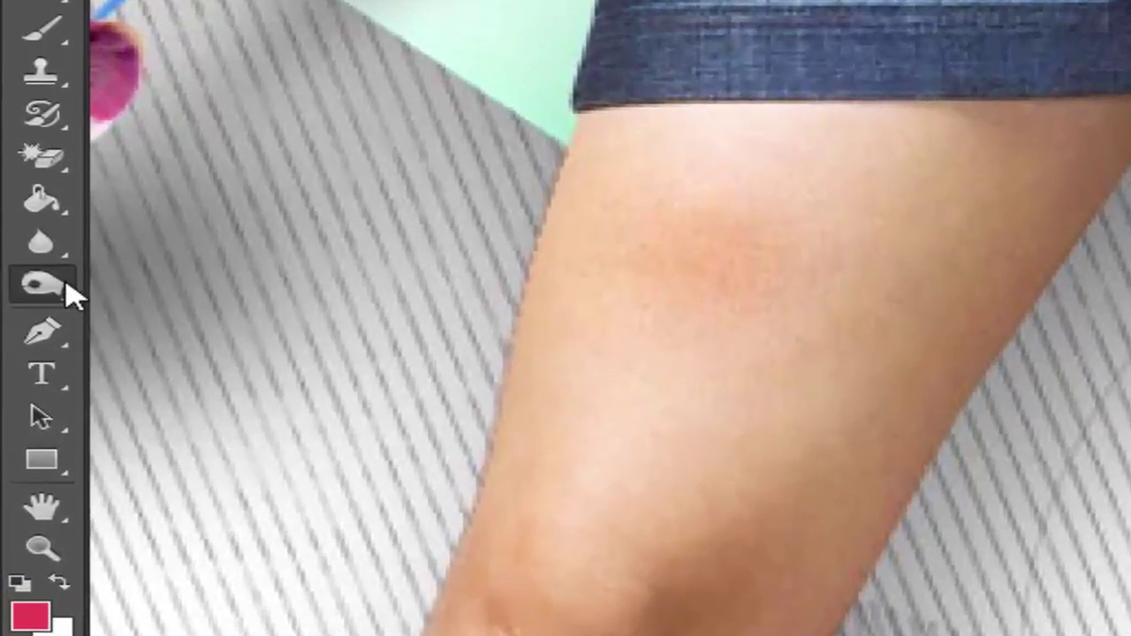
{"action": "right_click", "coordinate": [32, 368]}
Step: With the Dodge tool, lighten both thighs and the cheek and forehead
{"action": "left_click", "coordinate": [157, 283]}
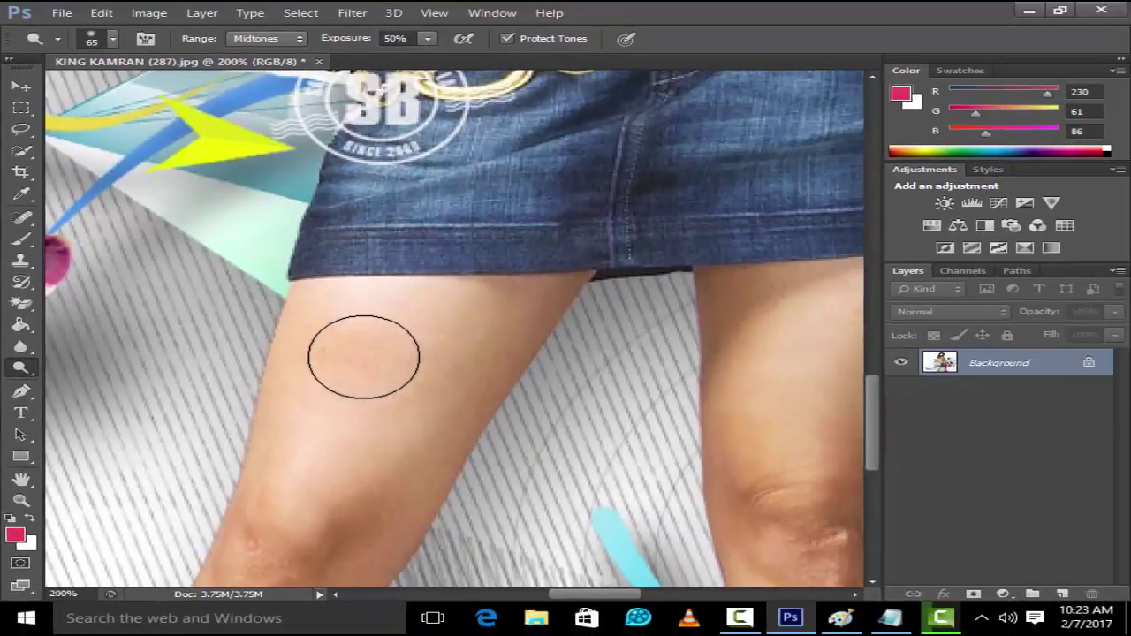
{"action": "mouse_move", "coordinate": [363, 356]}
{"action": "left_mouse_down"}
{"action": "mouse_move", "coordinate": [351, 371]}
{"action": "mouse_move", "coordinate": [344, 336]}
{"action": "mouse_move", "coordinate": [490, 385]}
{"action": "mouse_move", "coordinate": [451, 313]}
{"action": "mouse_move", "coordinate": [406, 445]}
{"action": "mouse_move", "coordinate": [376, 469]}
{"action": "left_mouse_up"}
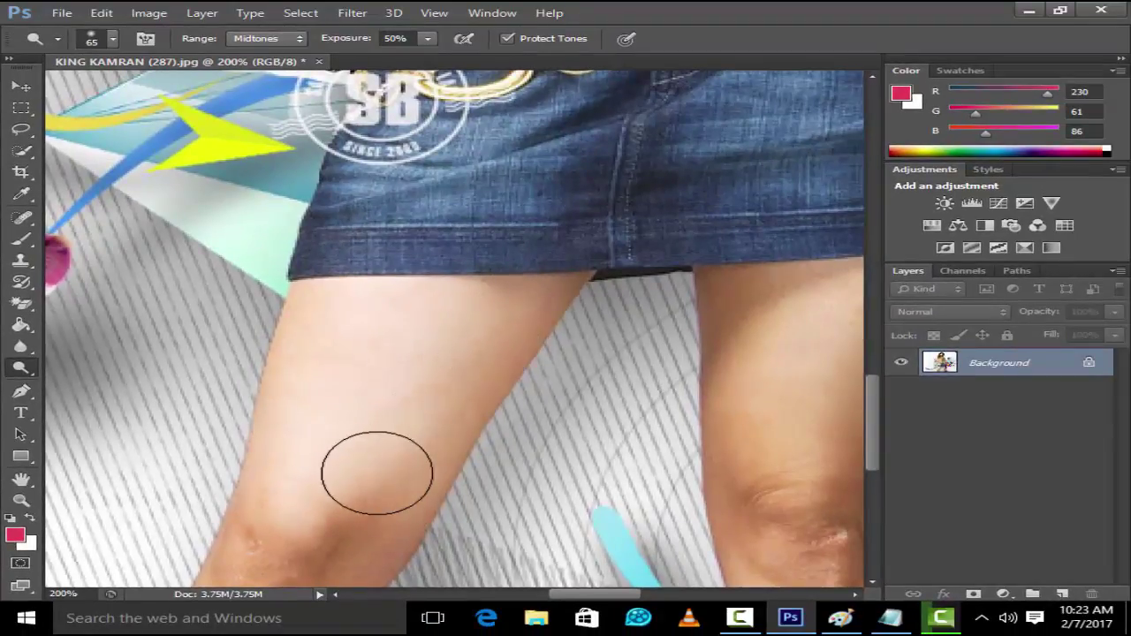
{"action": "left_click_drag", "start_coordinate": [727, 404], "coordinate": [428, 365]}
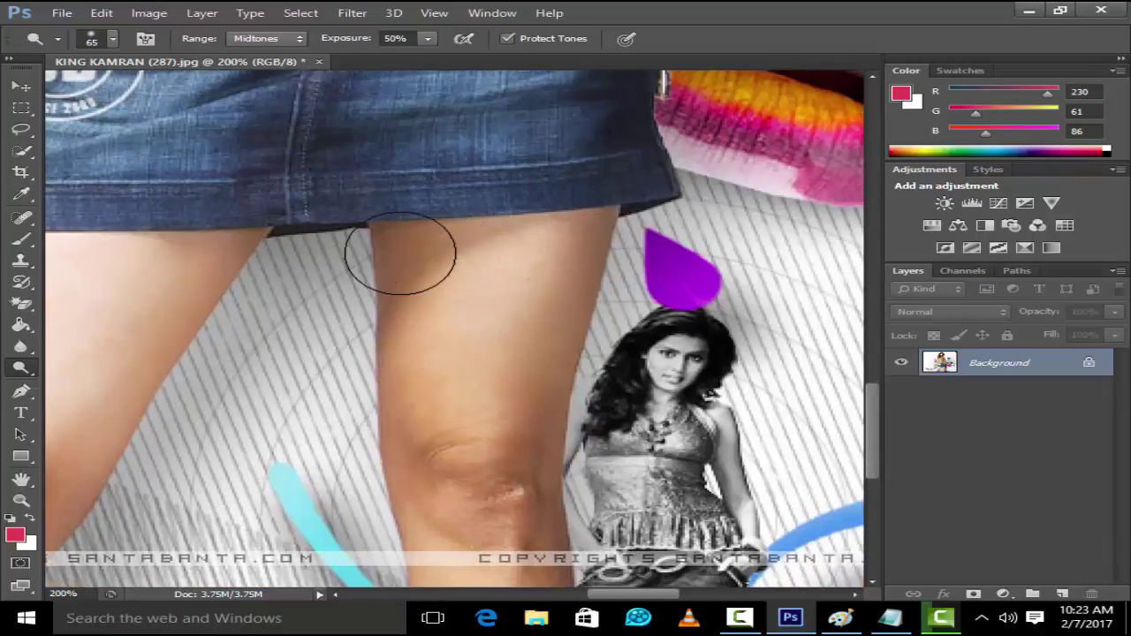
{"action": "mouse_move", "coordinate": [411, 253]}
{"action": "left_mouse_down"}
{"action": "mouse_move", "coordinate": [434, 262]}
{"action": "mouse_move", "coordinate": [424, 252]}
{"action": "mouse_move", "coordinate": [454, 260]}
{"action": "mouse_move", "coordinate": [497, 247]}
{"action": "mouse_move", "coordinate": [394, 251]}
{"action": "mouse_move", "coordinate": [436, 442]}
{"action": "mouse_move", "coordinate": [523, 371]}
{"action": "mouse_move", "coordinate": [560, 357]}
{"action": "left_mouse_up"}
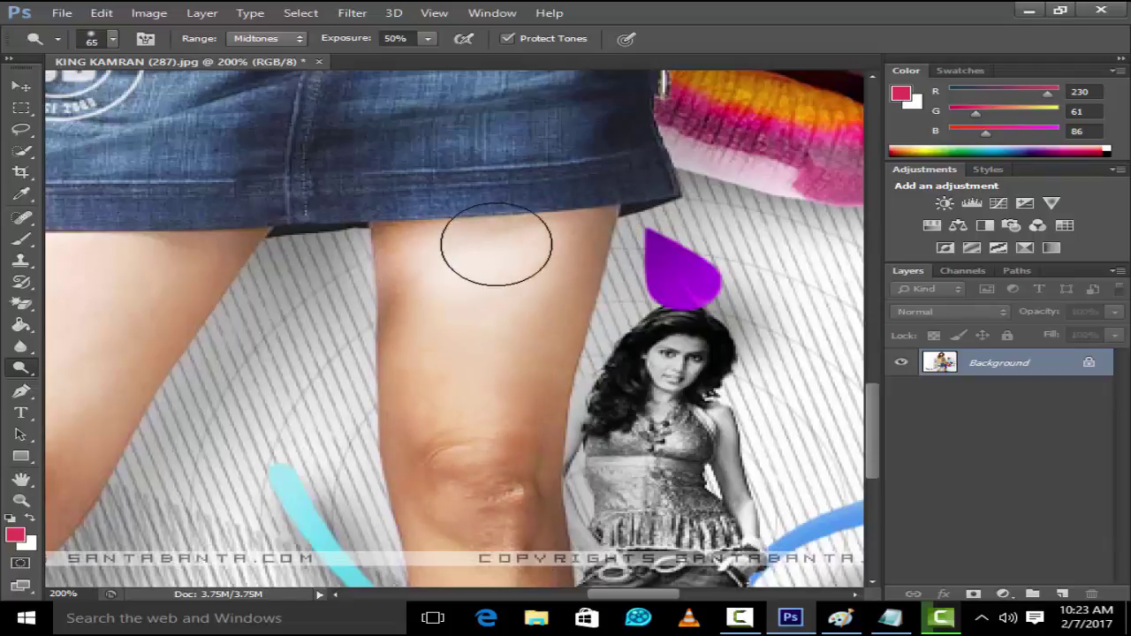
{"action": "scroll", "coordinate": [366, 262], "scroll_direction": "up", "scroll_amount": 5}
{"action": "scroll", "coordinate": [366, 262], "scroll_direction": "up", "scroll_amount": 5}
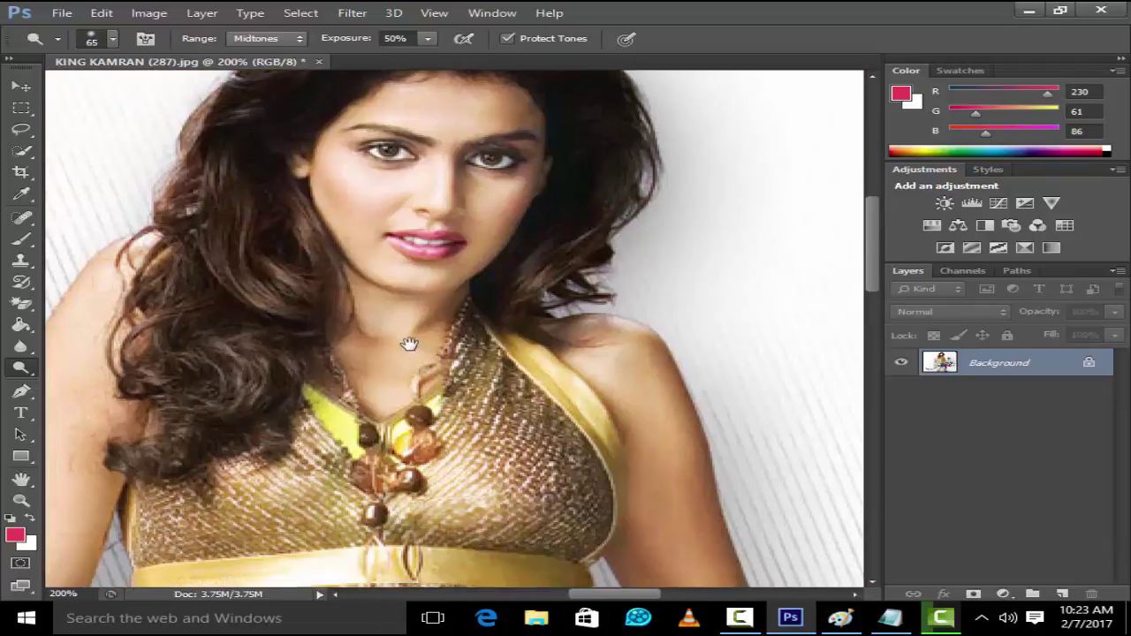
{"action": "mouse_move", "coordinate": [362, 219]}
{"action": "left_mouse_down"}
{"action": "mouse_move", "coordinate": [366, 164]}
{"action": "mouse_move", "coordinate": [411, 98]}
{"action": "mouse_move", "coordinate": [467, 227]}
{"action": "mouse_move", "coordinate": [450, 223]}
{"action": "mouse_move", "coordinate": [430, 253]}
{"action": "mouse_move", "coordinate": [335, 202]}
{"action": "mouse_move", "coordinate": [477, 202]}
{"action": "mouse_move", "coordinate": [404, 253]}
{"action": "mouse_move", "coordinate": [396, 106]}
{"action": "mouse_move", "coordinate": [473, 127]}
{"action": "mouse_move", "coordinate": [366, 138]}
{"action": "mouse_move", "coordinate": [353, 379]}
{"action": "mouse_move", "coordinate": [366, 379]}
{"action": "mouse_move", "coordinate": [380, 315]}
{"action": "mouse_move", "coordinate": [440, 336]}
{"action": "mouse_move", "coordinate": [374, 399]}
{"action": "left_mouse_up"}
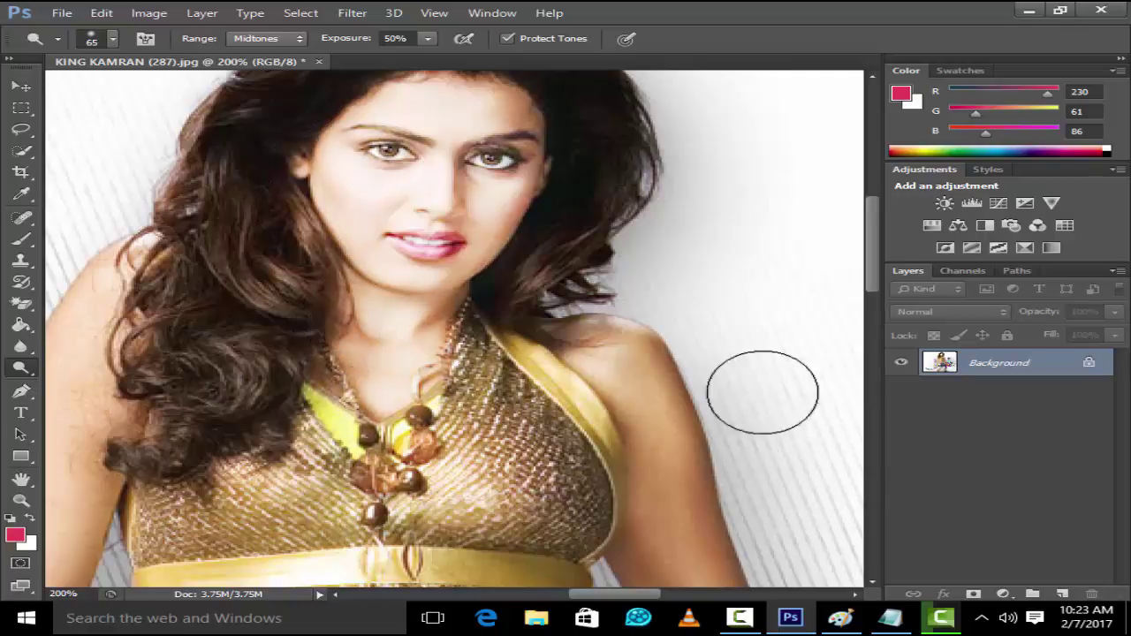
Step: Lighten the skin on both arms, then zoom out to 50%
{"action": "left_click_drag", "start_coordinate": [722, 466], "coordinate": [755, 356]}
{"action": "mouse_move", "coordinate": [695, 290]}
{"action": "left_mouse_down"}
{"action": "mouse_move", "coordinate": [757, 518]}
{"action": "mouse_move", "coordinate": [719, 434]}
{"action": "mouse_move", "coordinate": [670, 511]}
{"action": "mouse_move", "coordinate": [732, 454]}
{"action": "mouse_move", "coordinate": [694, 295]}
{"action": "mouse_move", "coordinate": [631, 259]}
{"action": "mouse_move", "coordinate": [762, 619]}
{"action": "left_mouse_up"}
{"action": "mouse_move", "coordinate": [114, 214]}
{"action": "left_mouse_down"}
{"action": "mouse_move", "coordinate": [45, 450]}
{"action": "mouse_move", "coordinate": [142, 397]}
{"action": "left_mouse_up"}
{"action": "key", "text": "ctrl+minus"}
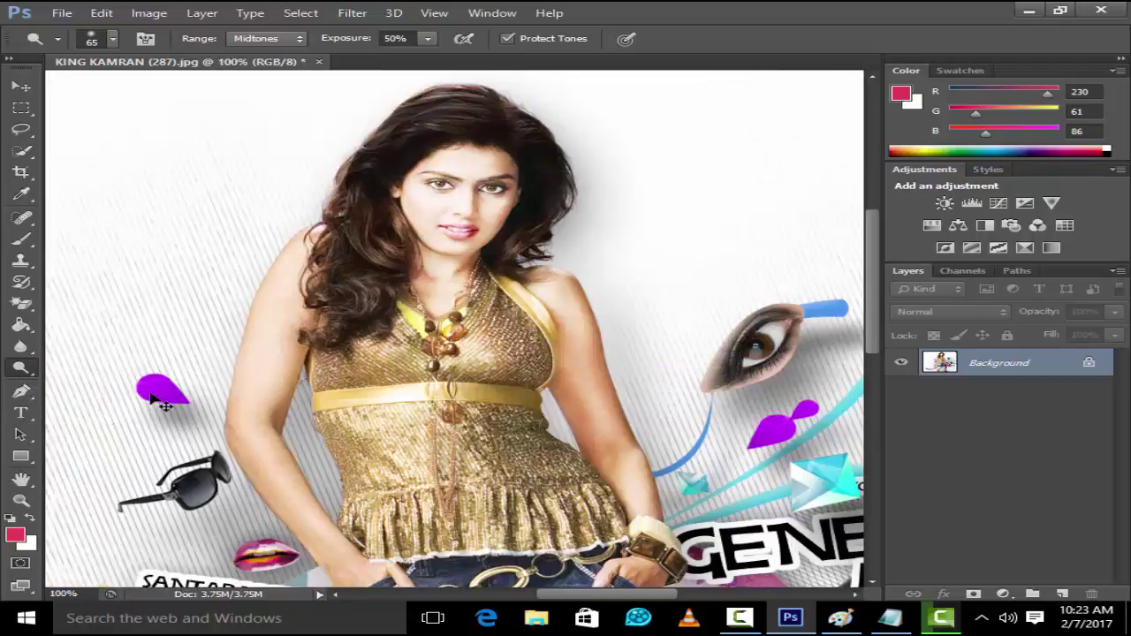
{"action": "key", "text": "ctrl+minus"}
{"action": "key", "text": "ctrl+minus"}
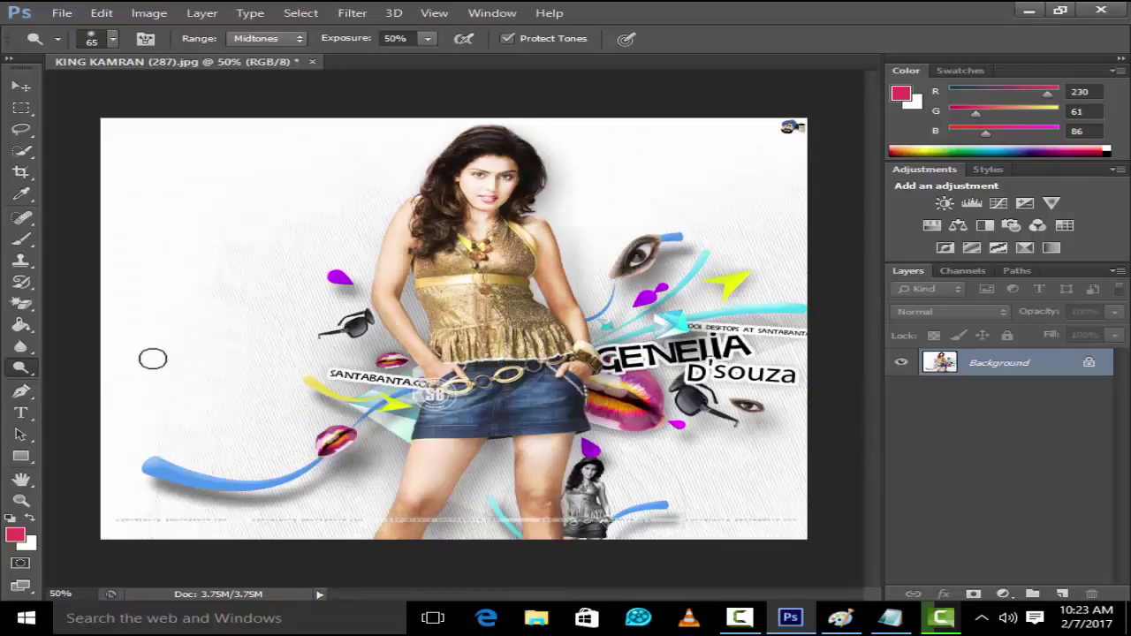
Step: Open 20170102_110650.jpg from New Folder on the HD Pictures (D:) drive
{"action": "left_click", "coordinate": [69, 14]}
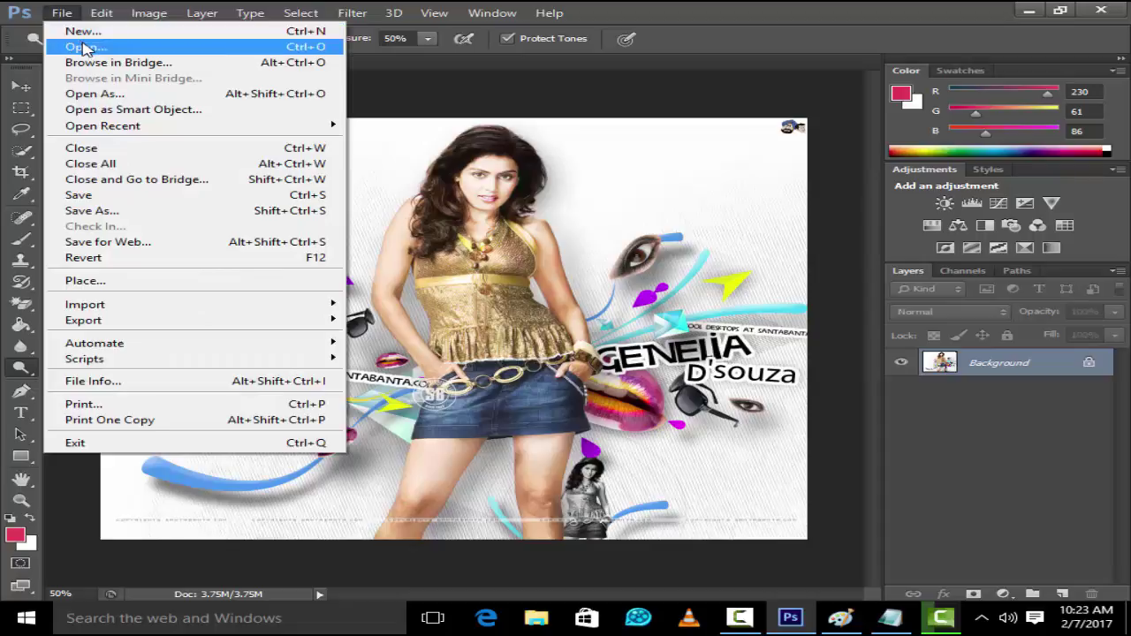
{"action": "left_click", "coordinate": [84, 47]}
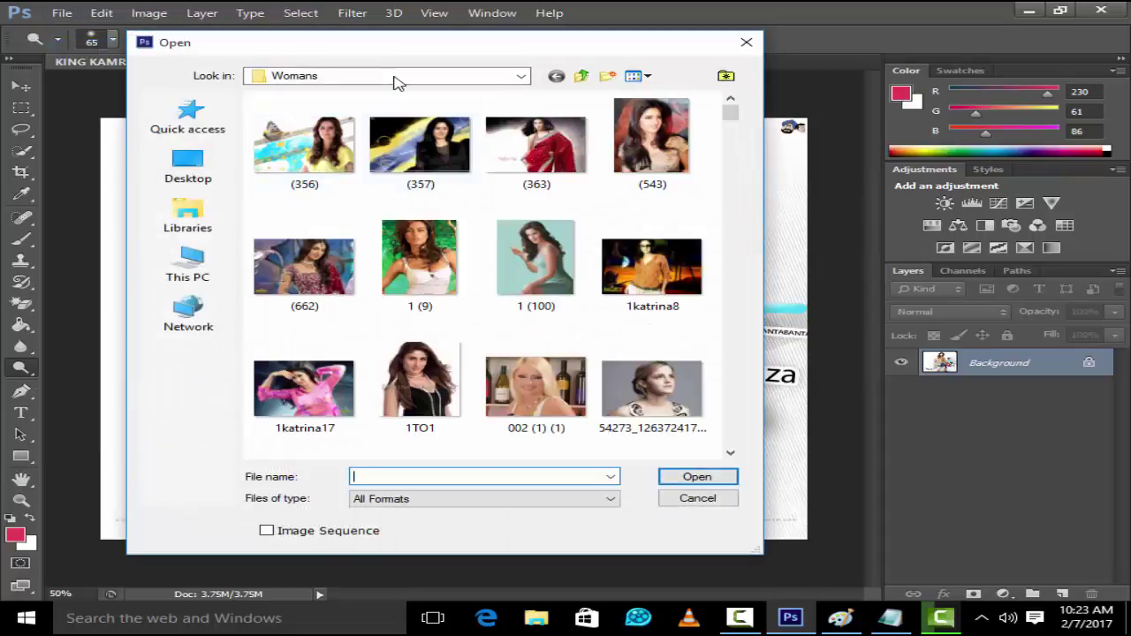
{"action": "left_click", "coordinate": [396, 78]}
{"action": "left_click", "coordinate": [433, 355]}
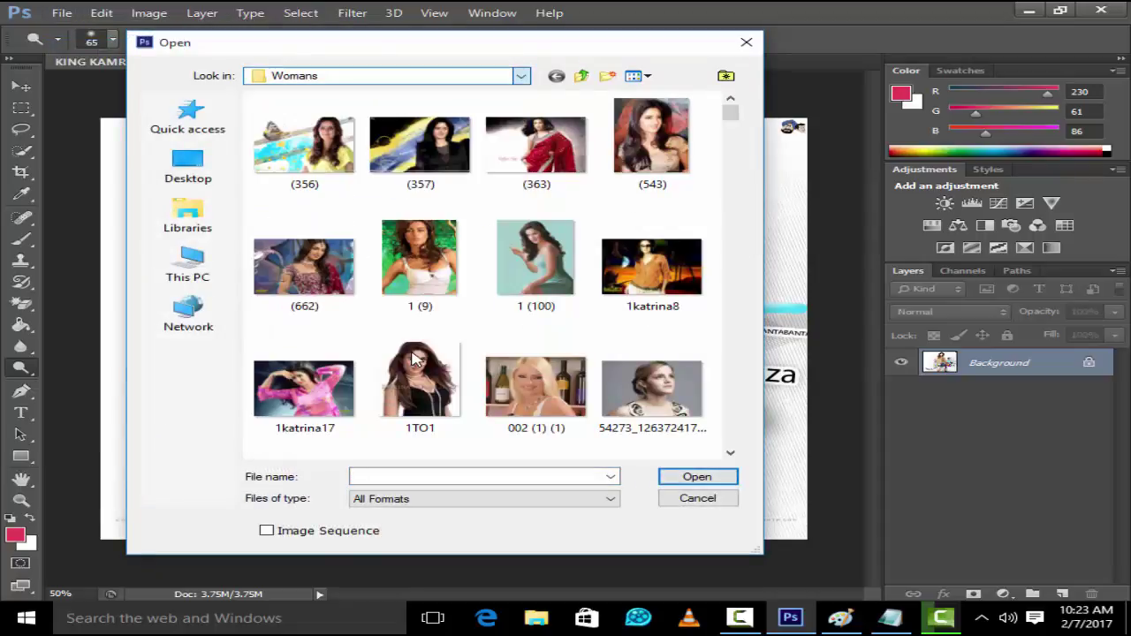
{"action": "left_click", "coordinate": [188, 270]}
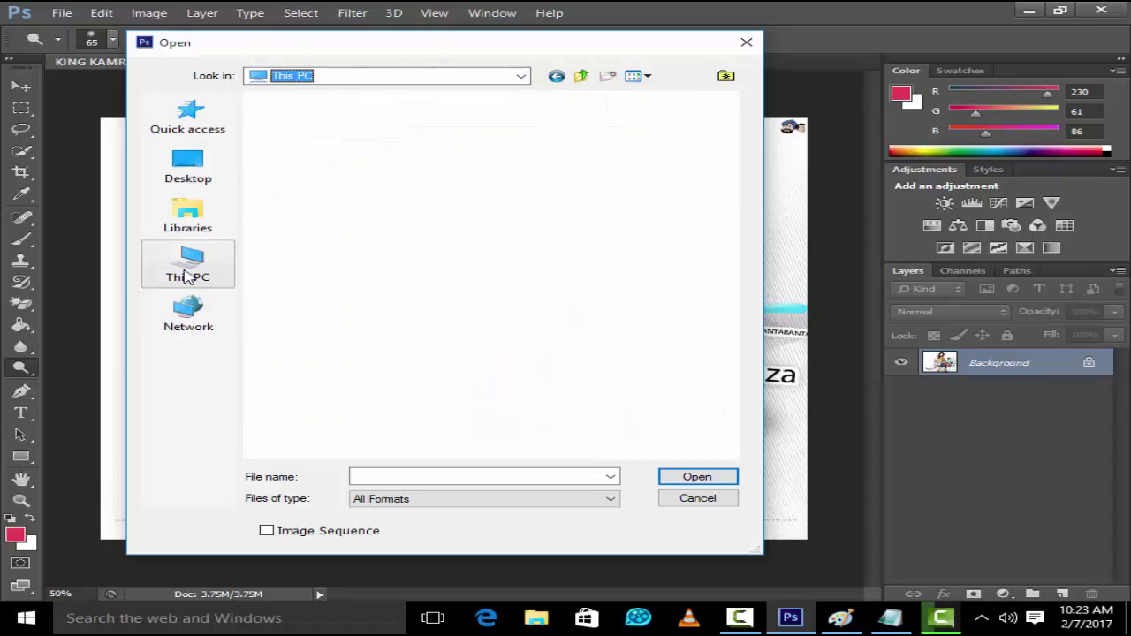
{"action": "double_click", "coordinate": [378, 272]}
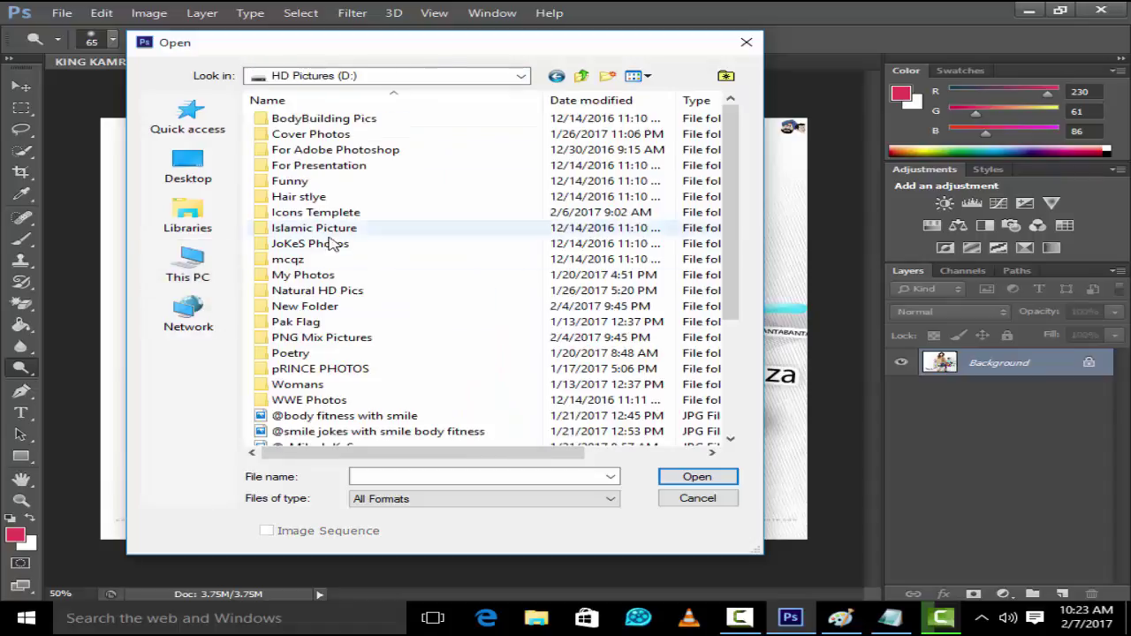
{"action": "left_click", "coordinate": [342, 307]}
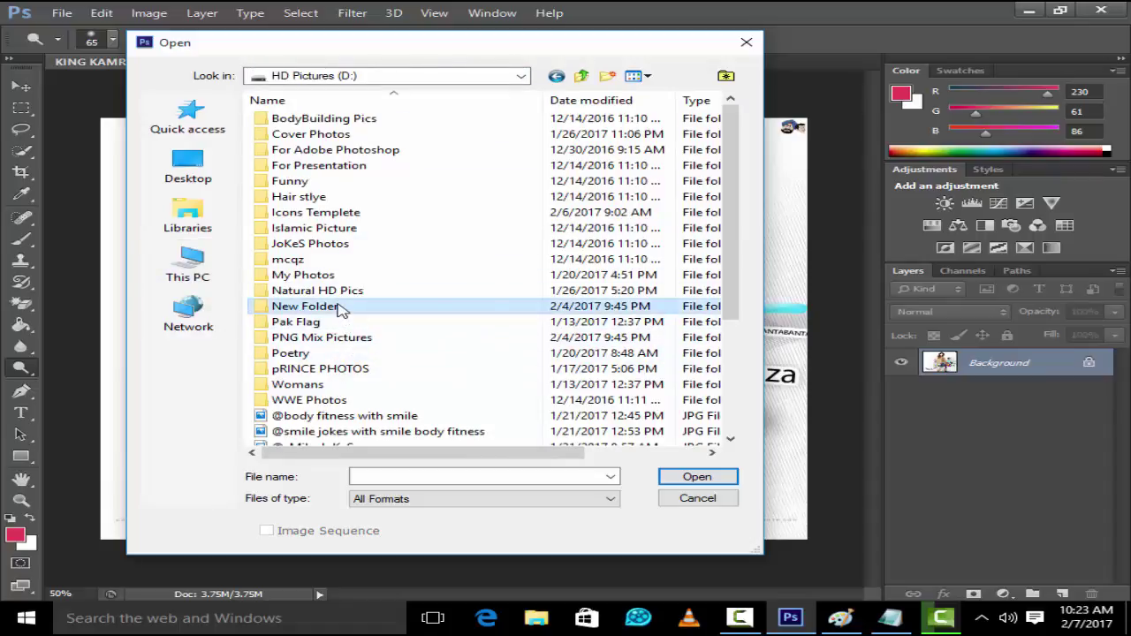
{"action": "double_click", "coordinate": [510, 306]}
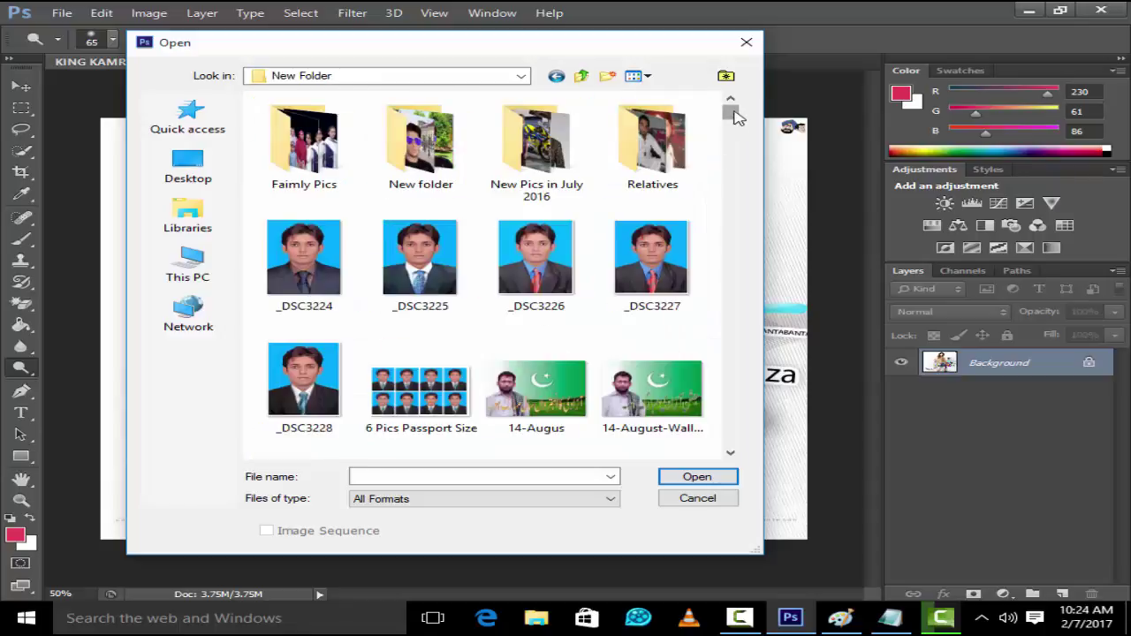
{"action": "mouse_move", "coordinate": [739, 119]}
{"action": "left_mouse_down"}
{"action": "mouse_move", "coordinate": [741, 180]}
{"action": "mouse_move", "coordinate": [739, 163]}
{"action": "left_mouse_up"}
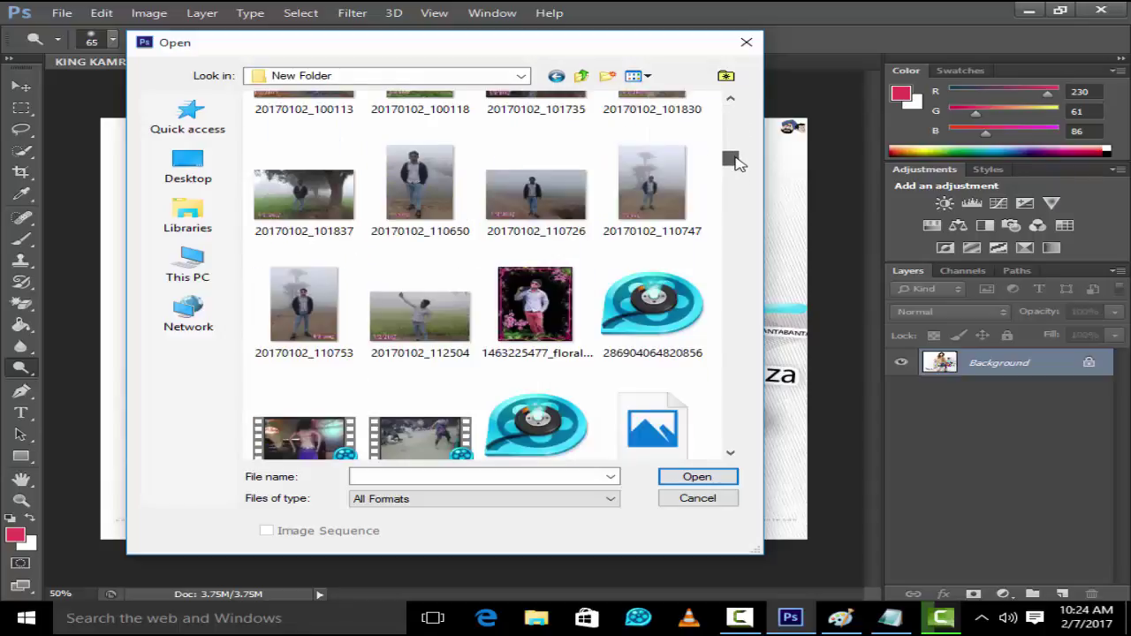
{"action": "double_click", "coordinate": [408, 196]}
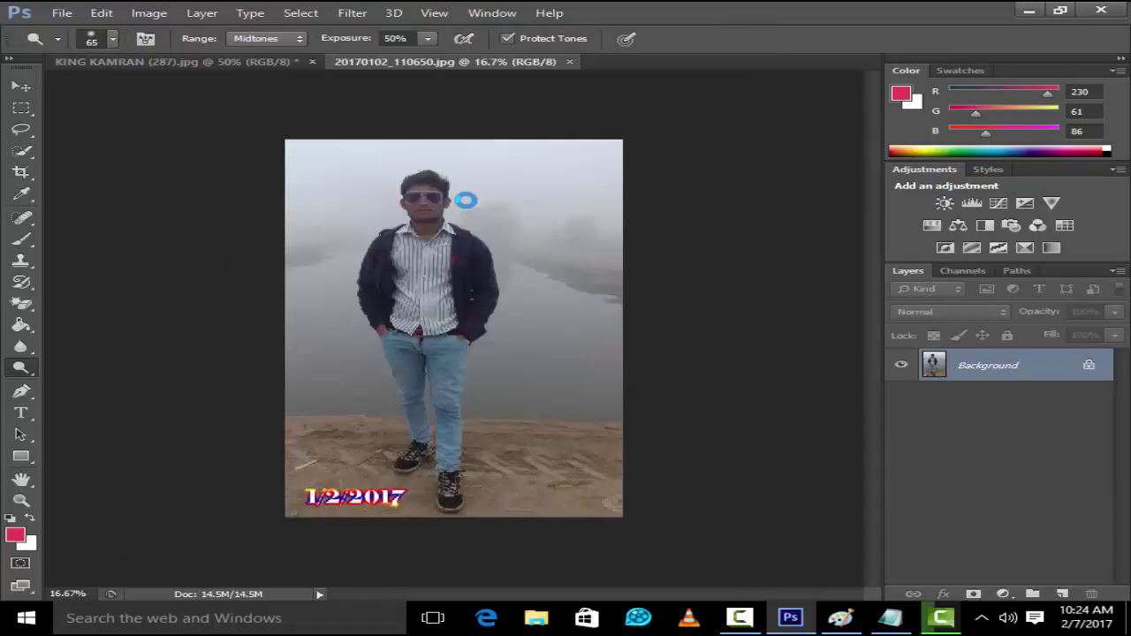
Step: Zoom in on the man's face and select the Dodge tool
{"action": "scroll", "coordinate": [466, 200], "scroll_direction": "up", "scroll_amount": 2}
{"action": "scroll", "coordinate": [467, 195], "scroll_direction": "up", "scroll_amount": 1}
{"action": "scroll", "coordinate": [466, 196], "scroll_direction": "up", "scroll_amount": 1}
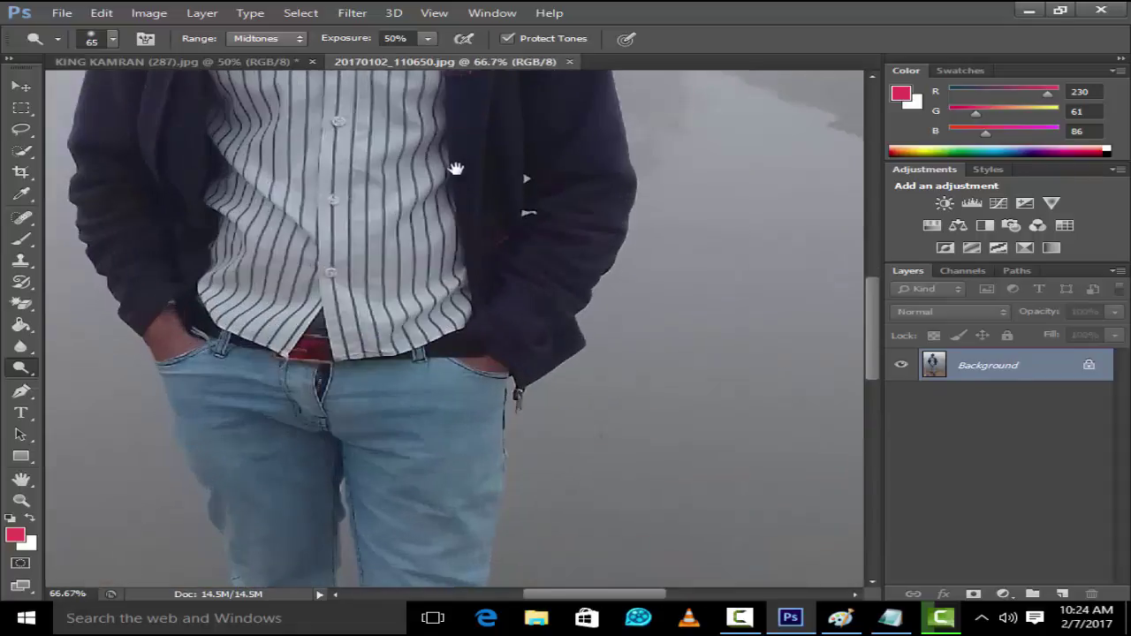
{"action": "left_click_drag", "start_coordinate": [457, 168], "coordinate": [542, 485]}
{"action": "left_click_drag", "start_coordinate": [266, 292], "coordinate": [479, 291]}
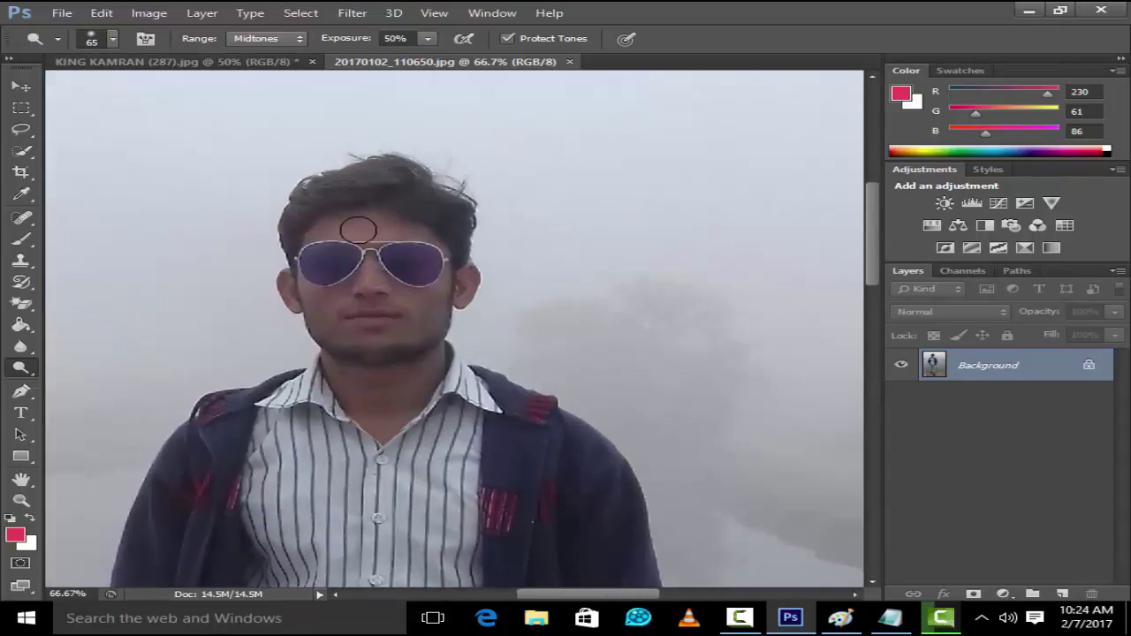
{"action": "right_click", "coordinate": [21, 368]}
{"action": "left_click", "coordinate": [92, 366]}
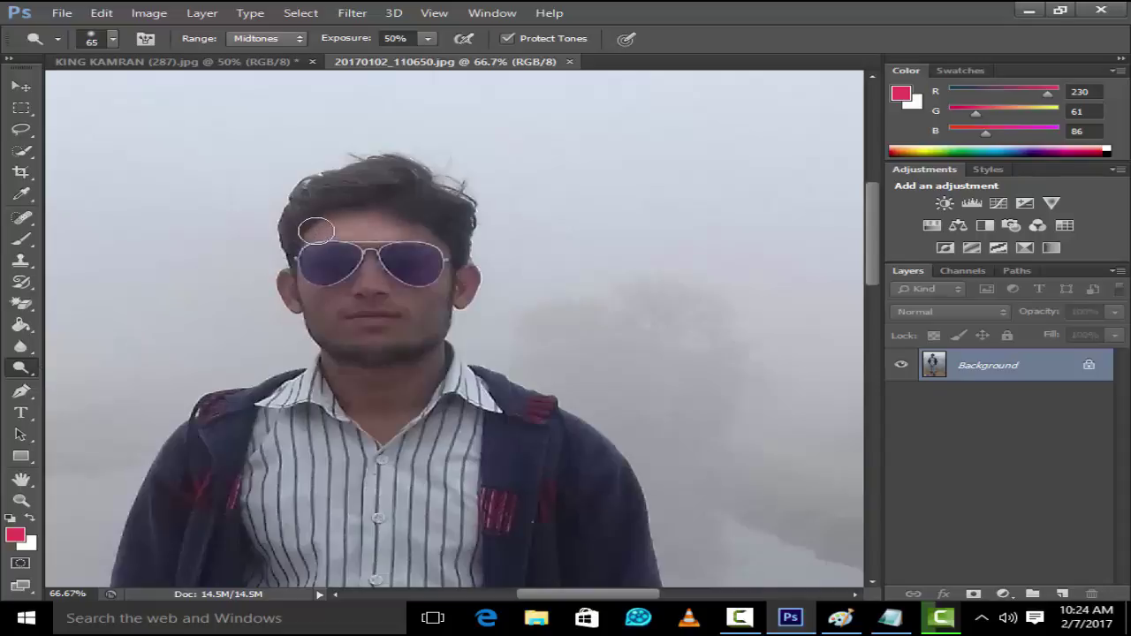
Step: Lighten the man's forehead, cheek and hair, then zoom out to fit the photo
{"action": "mouse_move", "coordinate": [374, 222]}
{"action": "left_mouse_down"}
{"action": "mouse_move", "coordinate": [311, 235]}
{"action": "mouse_move", "coordinate": [374, 284]}
{"action": "left_mouse_up"}
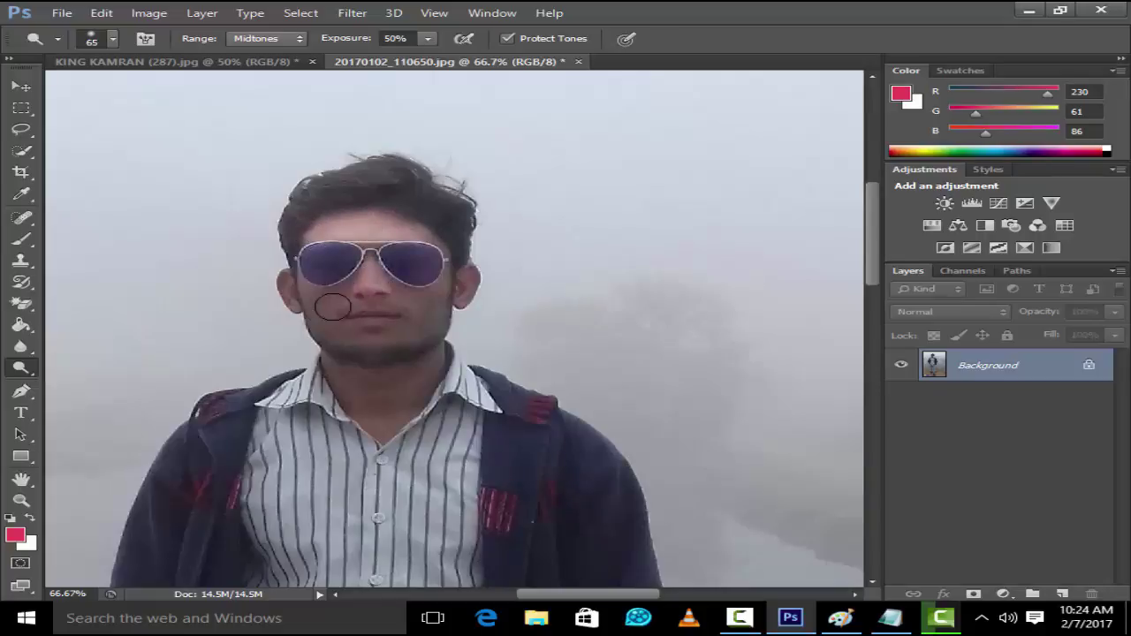
{"action": "left_click_drag", "start_coordinate": [374, 285], "coordinate": [287, 282]}
{"action": "scroll", "coordinate": [286, 283], "scroll_direction": "up", "scroll_amount": 5}
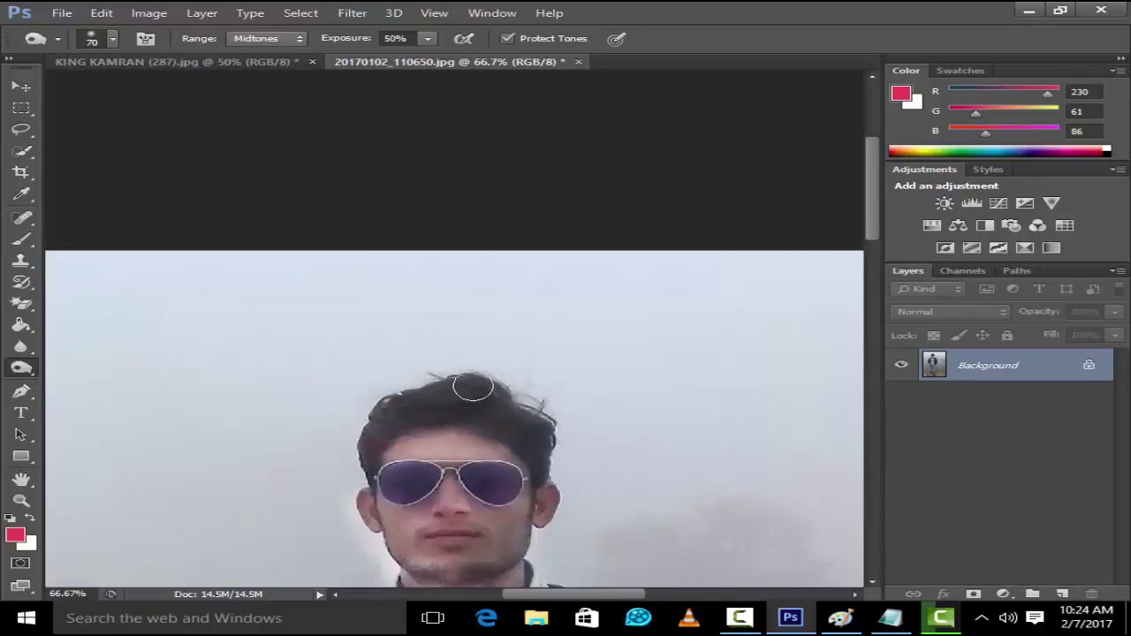
{"action": "mouse_move", "coordinate": [358, 461]}
{"action": "left_mouse_down"}
{"action": "mouse_move", "coordinate": [538, 424]}
{"action": "mouse_move", "coordinate": [504, 392]}
{"action": "mouse_move", "coordinate": [483, 405]}
{"action": "mouse_move", "coordinate": [539, 454]}
{"action": "left_mouse_up"}
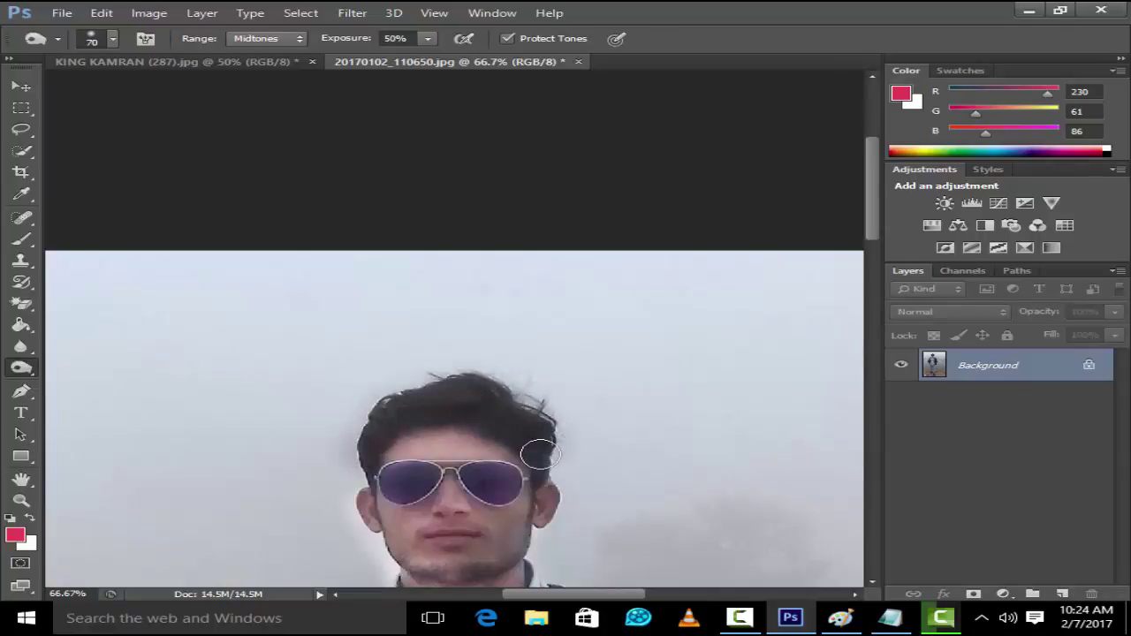
{"action": "key", "text": "ctrl+minus"}
{"action": "key", "text": "ctrl+minus"}
{"action": "key", "text": "ctrl+minus"}
{"action": "key", "text": "ctrl+minus"}
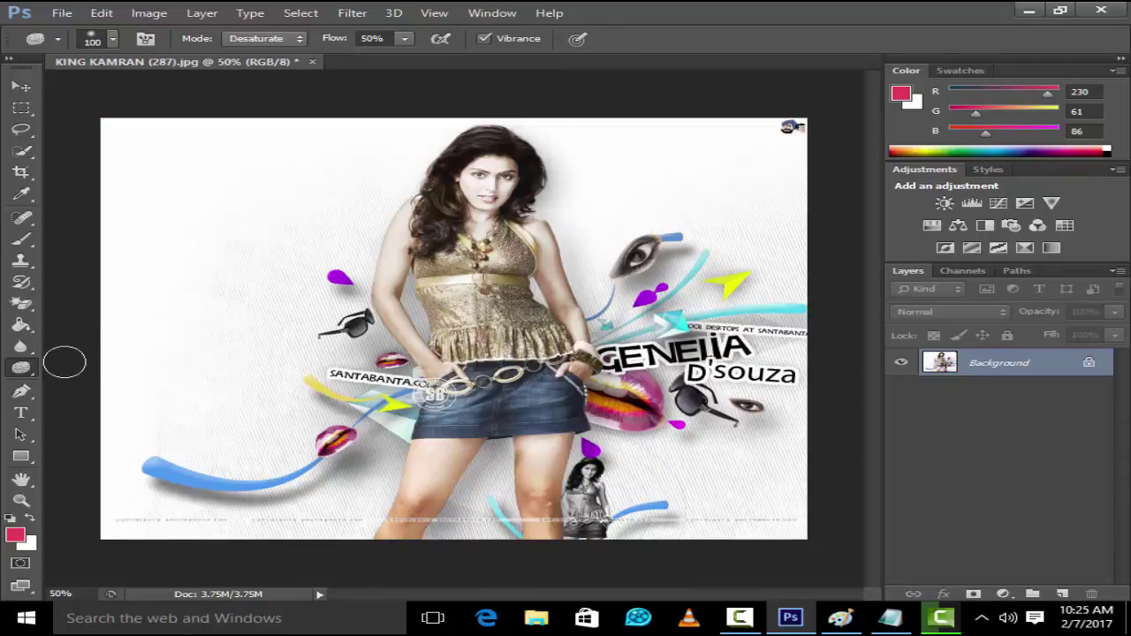
Step: Look over the toning, Type and Pen tool variants, then activate the Horizontal Type tool
{"action": "key", "text": "t"}
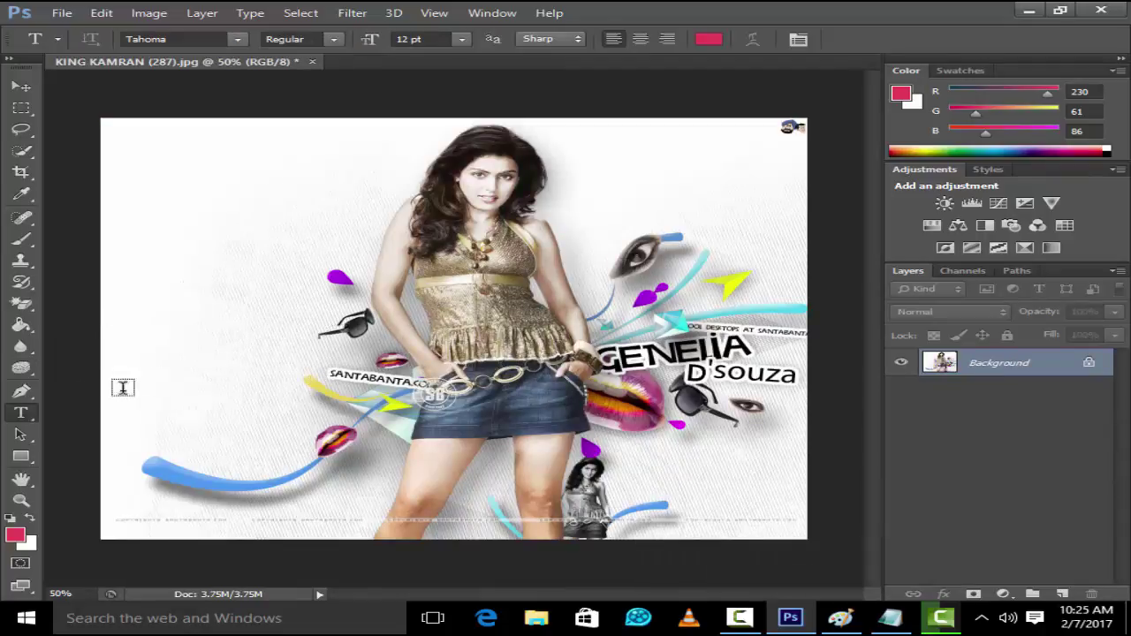
{"action": "left_click_drag", "start_coordinate": [22, 371], "coordinate": [168, 402]}
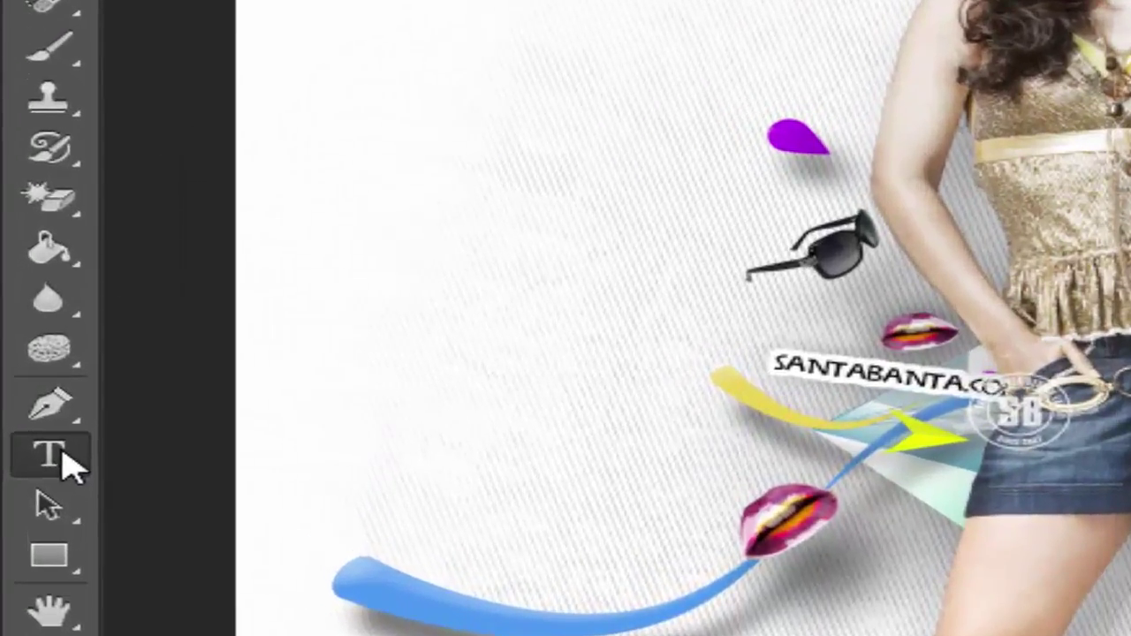
{"action": "left_click", "coordinate": [27, 414]}
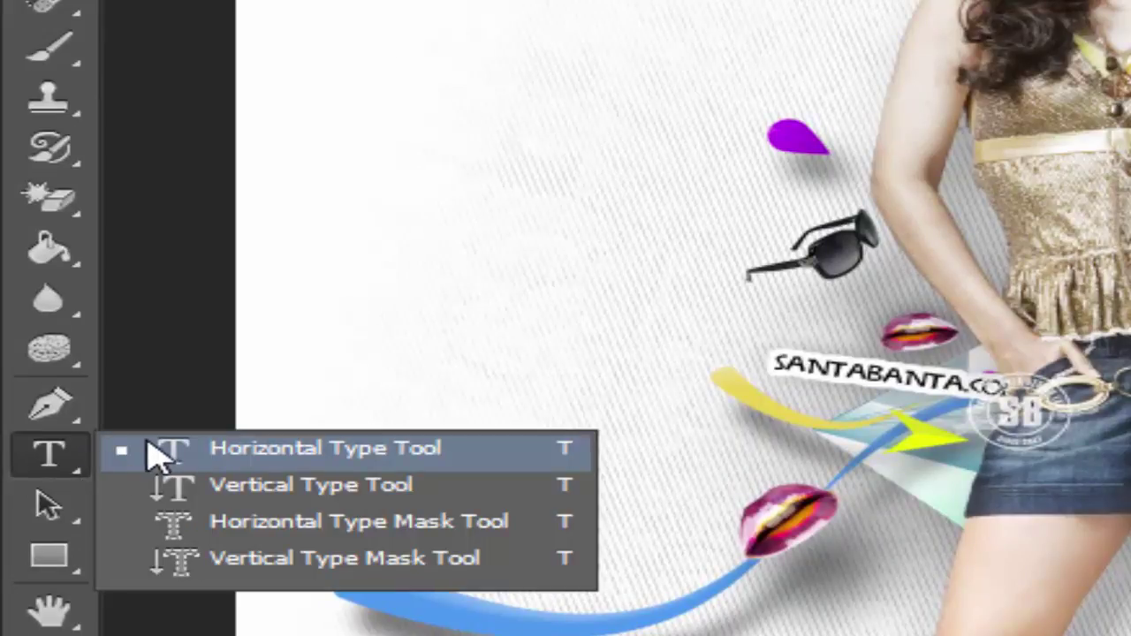
{"action": "left_click", "coordinate": [70, 424]}
{"action": "right_click", "coordinate": [71, 428]}
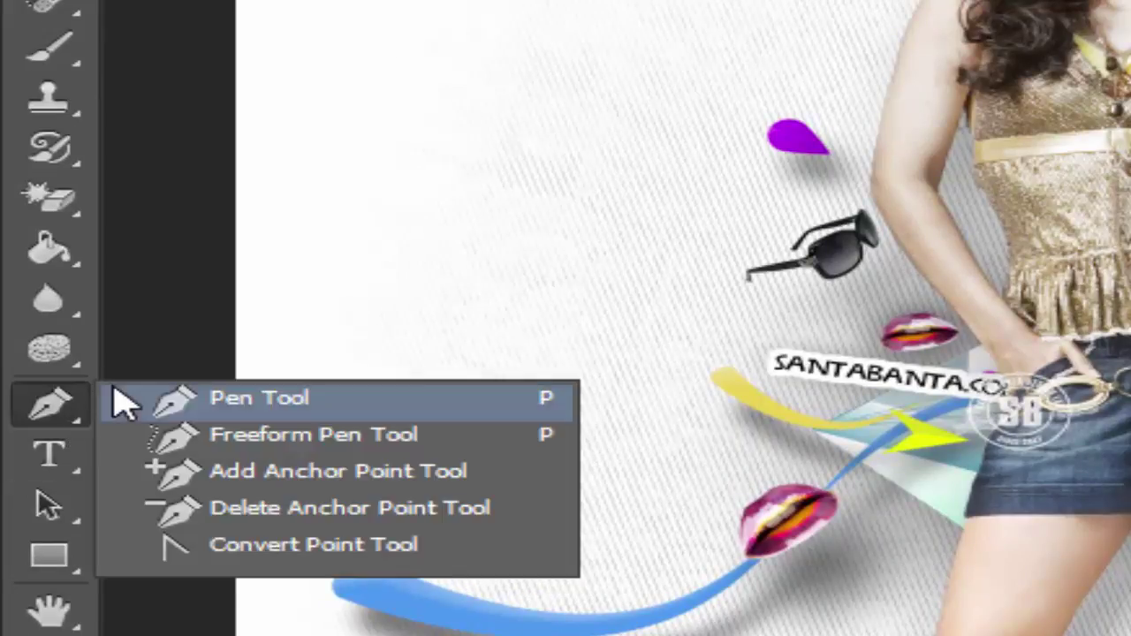
{"action": "key", "text": "t"}
{"action": "key", "text": "Escape"}
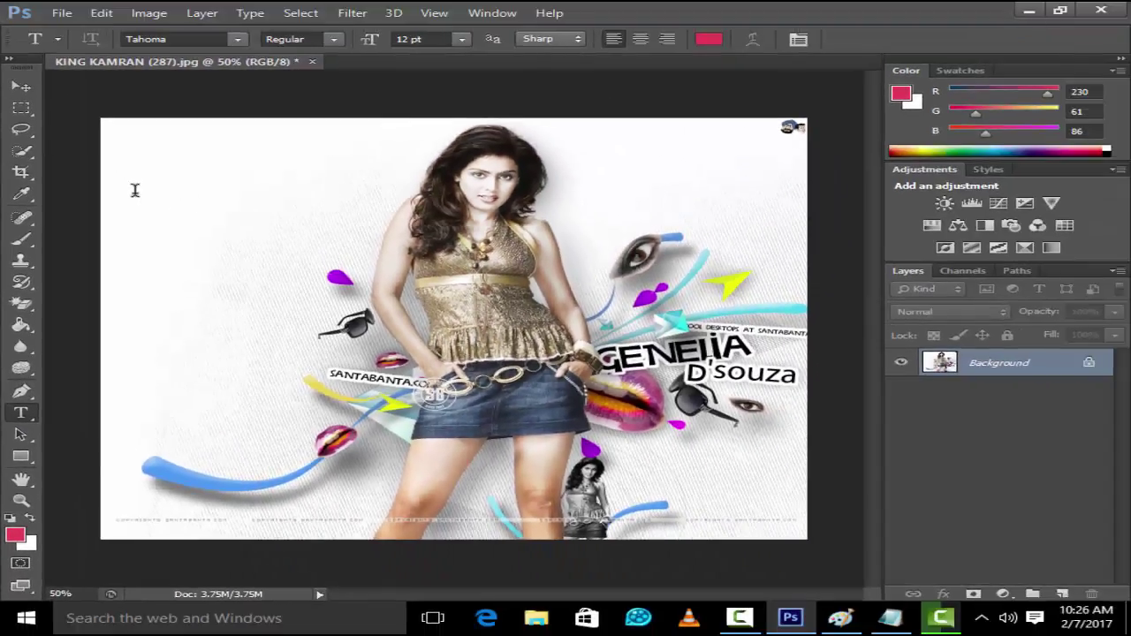
Step: Add the title 'Learning With sMile' near the top-left in black at 48 pt
{"action": "left_click", "coordinate": [176, 207]}
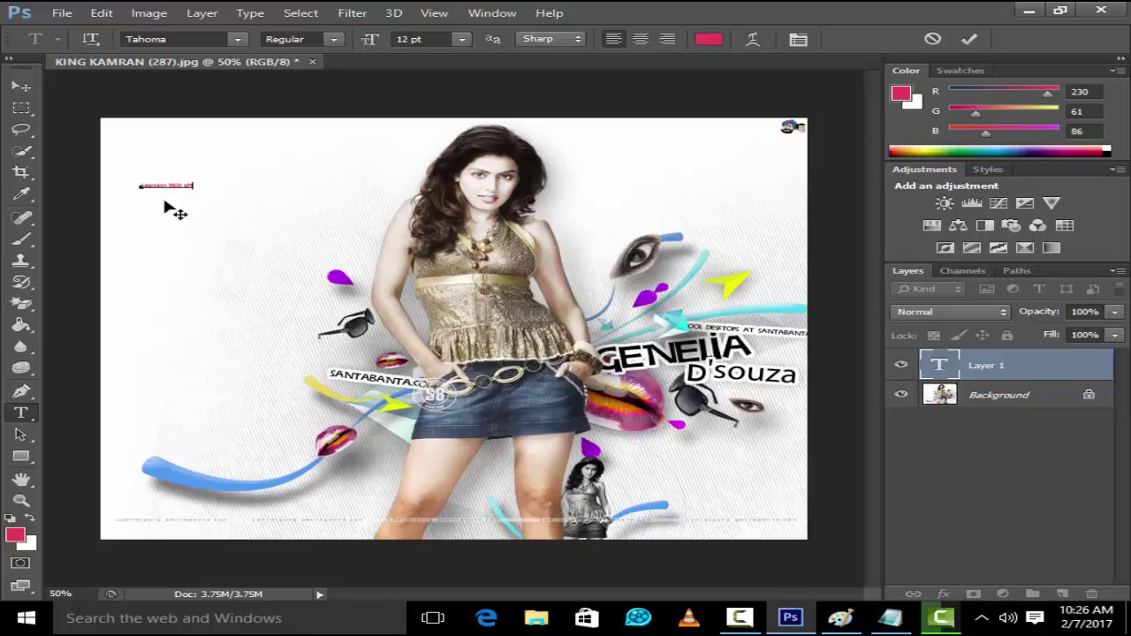
{"action": "key", "text": "ctrl+a"}
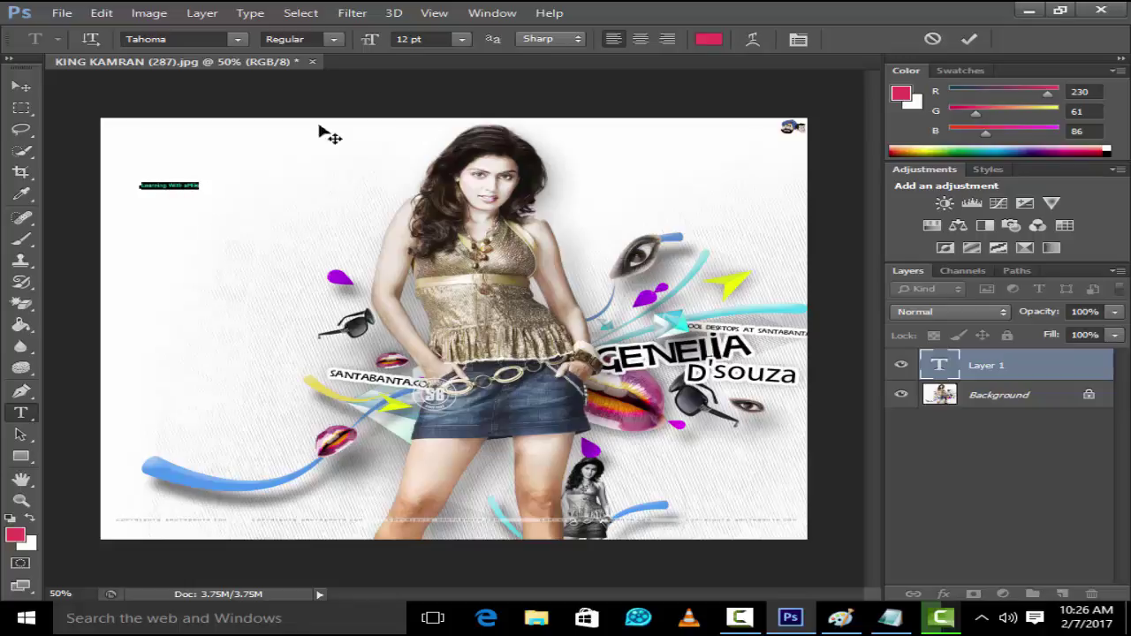
{"action": "left_click", "coordinate": [461, 39]}
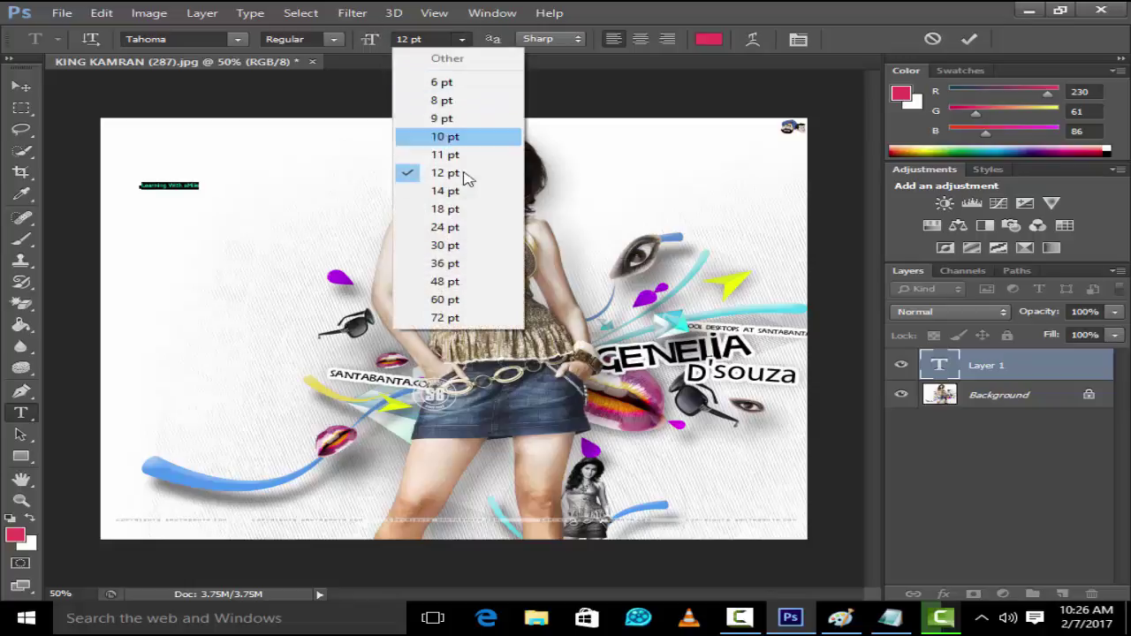
{"action": "left_click", "coordinate": [445, 281]}
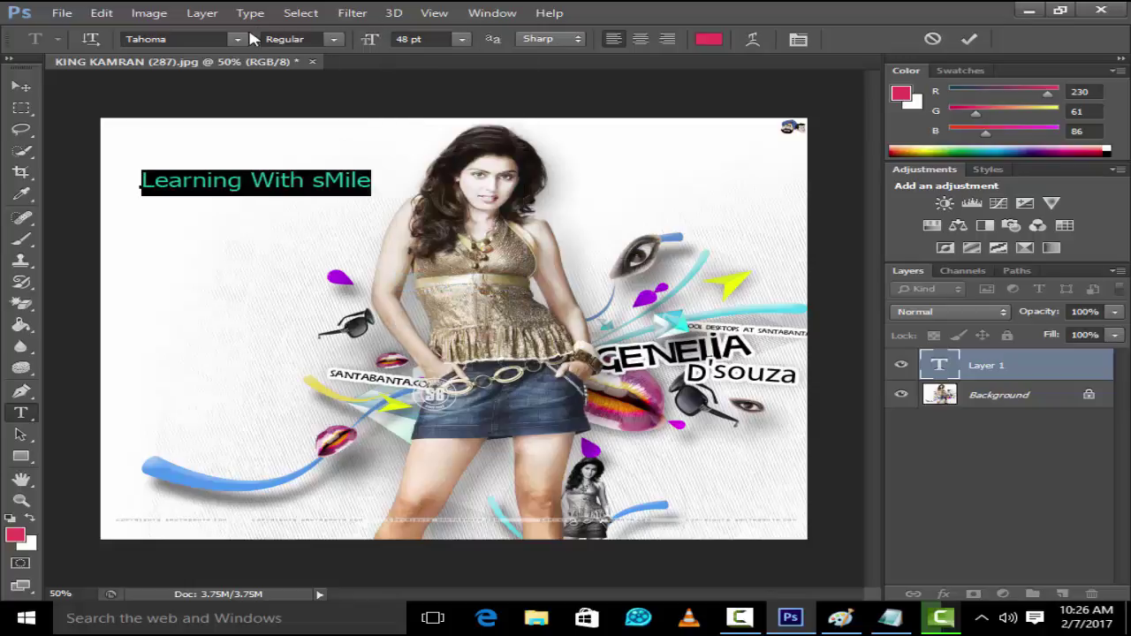
{"action": "left_click", "coordinate": [709, 38]}
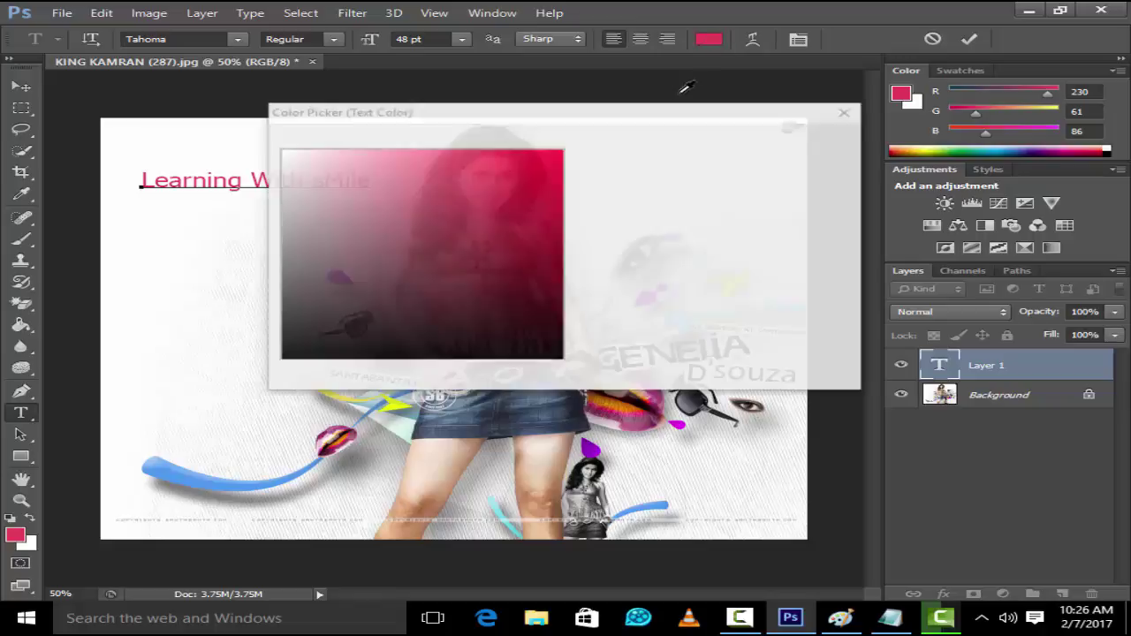
{"action": "left_click", "coordinate": [557, 358]}
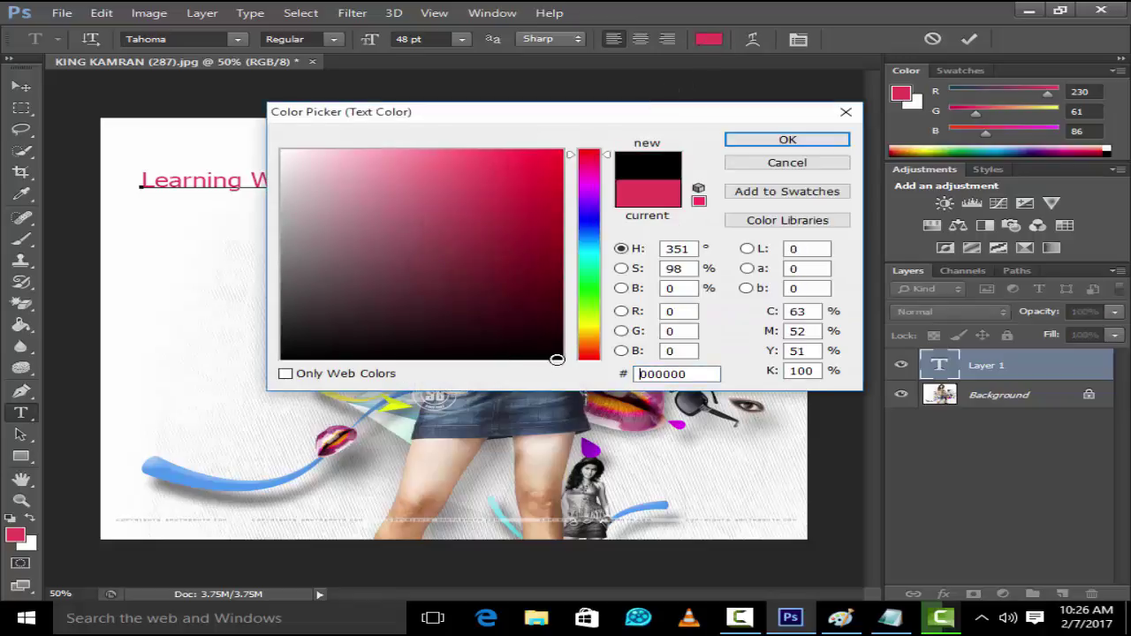
{"action": "left_click", "coordinate": [770, 141]}
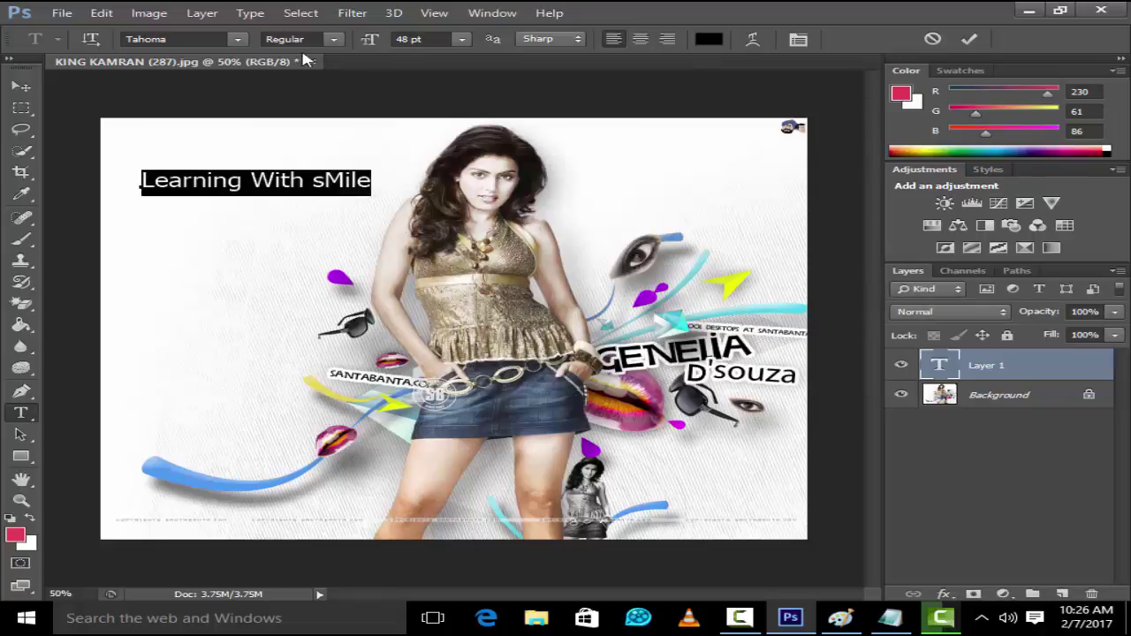
Step: Set the title's font to Smudger LET and commit the text
{"action": "left_click", "coordinate": [239, 40]}
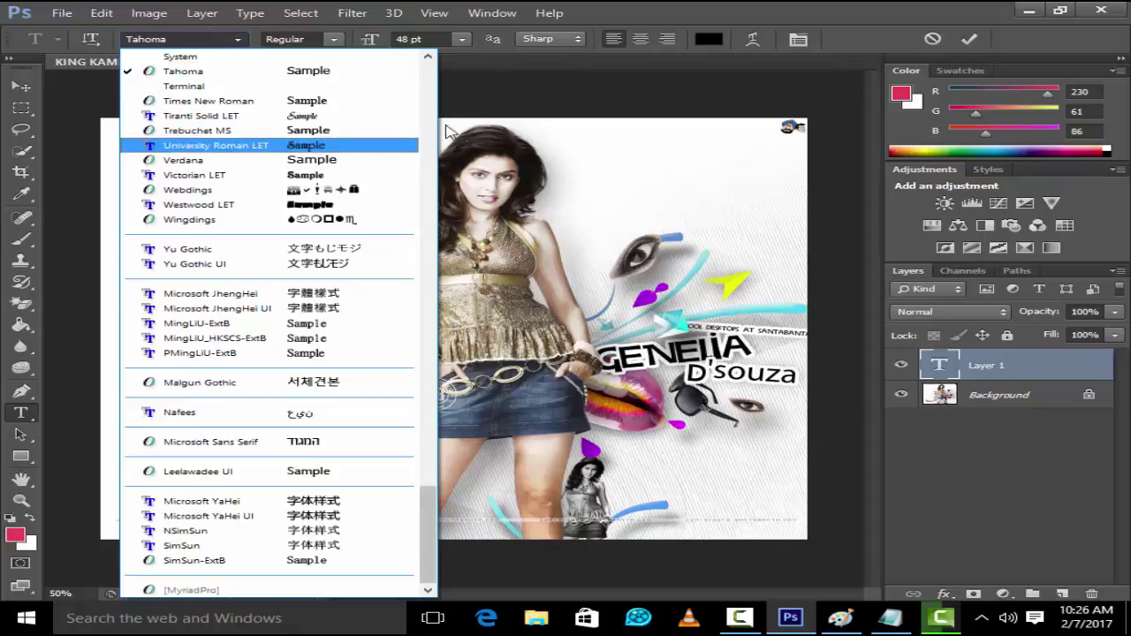
{"action": "left_click_drag", "start_coordinate": [428, 516], "coordinate": [421, 444]}
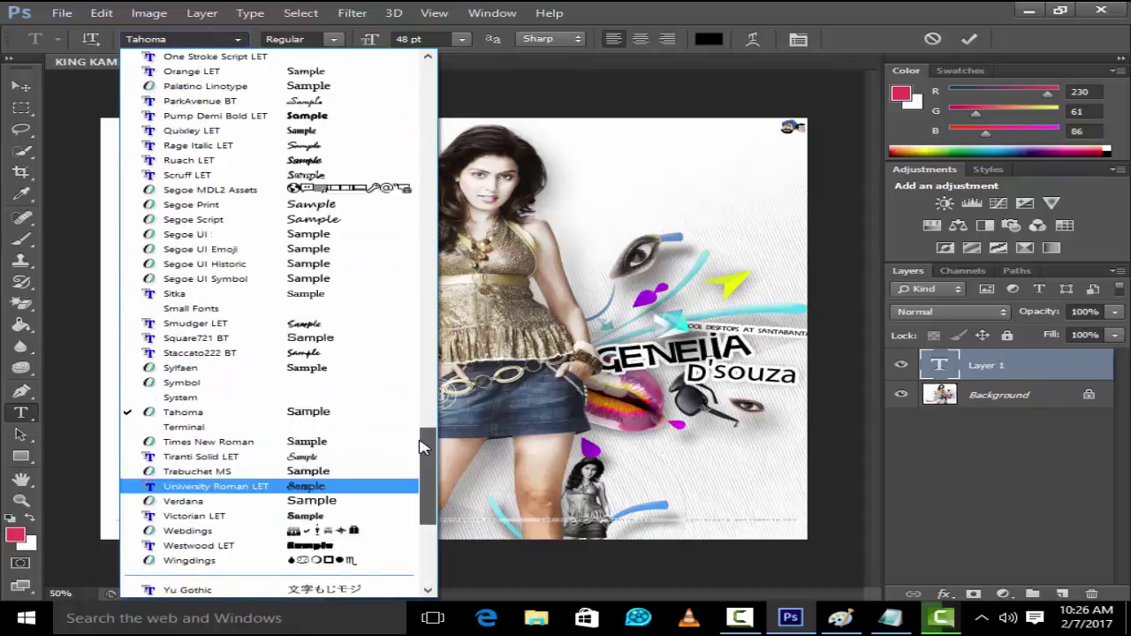
{"action": "scroll", "coordinate": [371, 424], "scroll_direction": "up", "scroll_amount": 1}
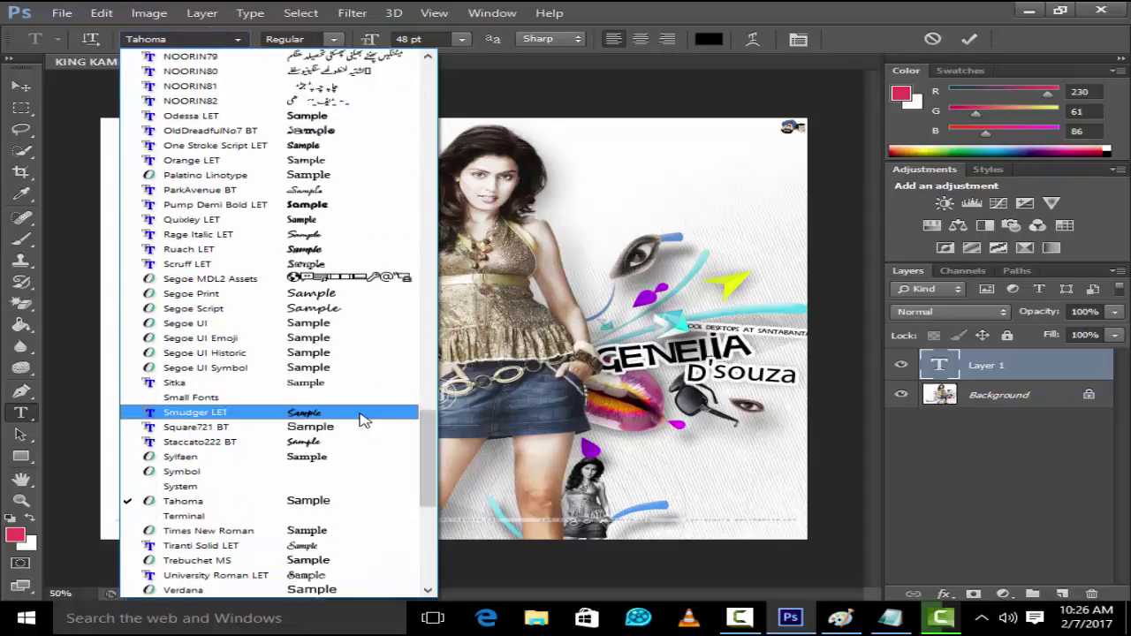
{"action": "left_click", "coordinate": [366, 412]}
{"action": "left_click", "coordinate": [326, 182]}
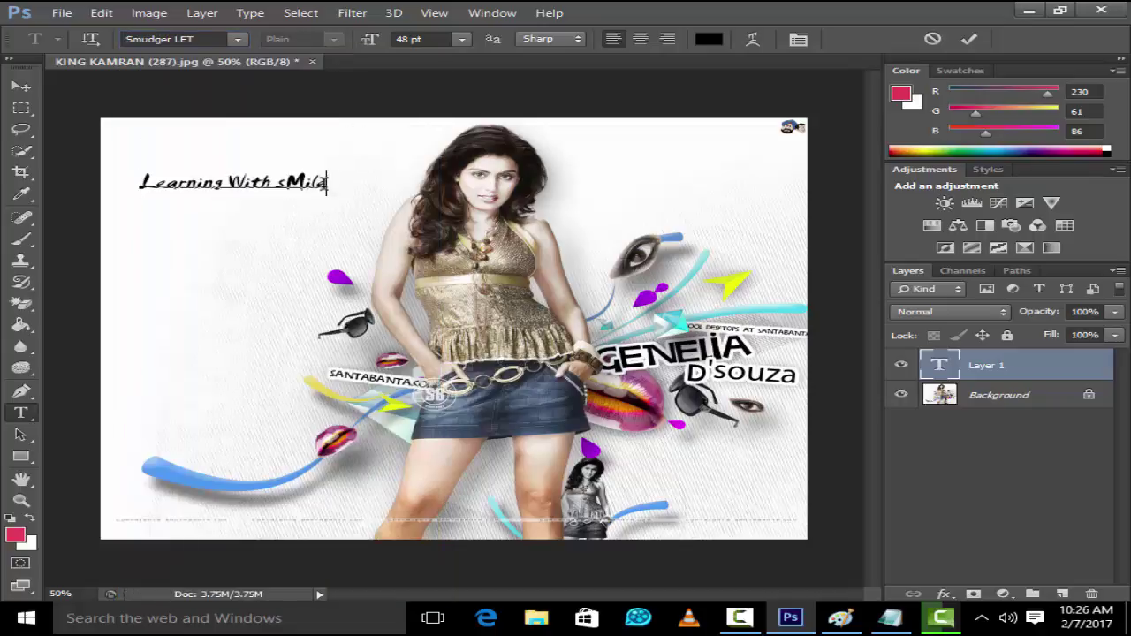
{"action": "left_click", "coordinate": [21, 85]}
Step: Resize the title with Free Transform and move it to the photo's upper-left
{"action": "left_click", "coordinate": [21, 86]}
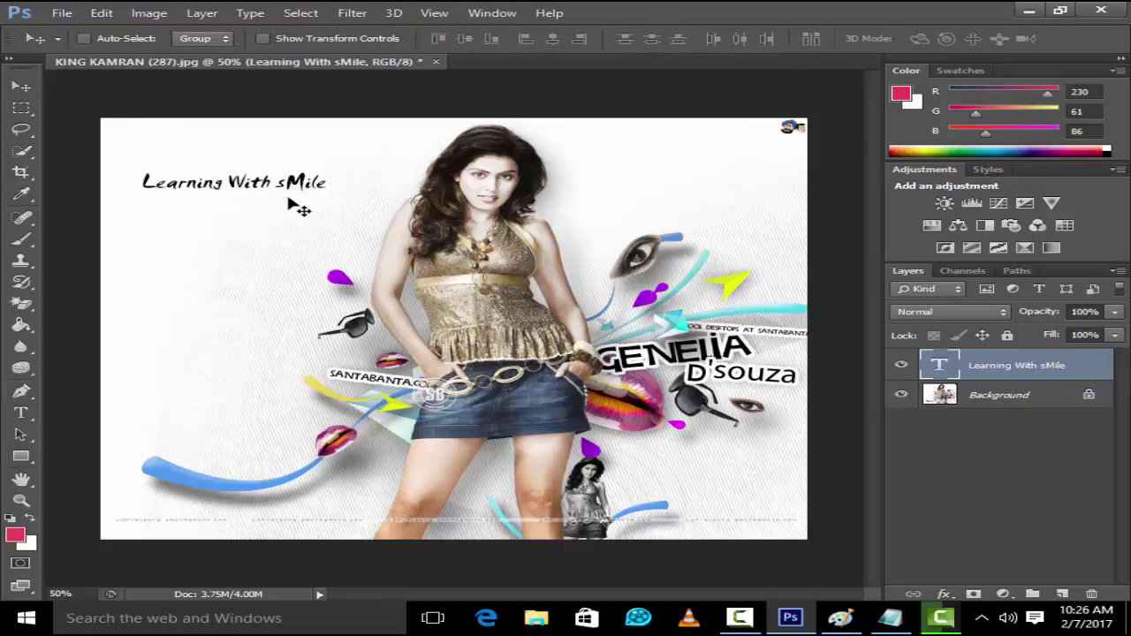
{"action": "key", "text": "ctrl+t"}
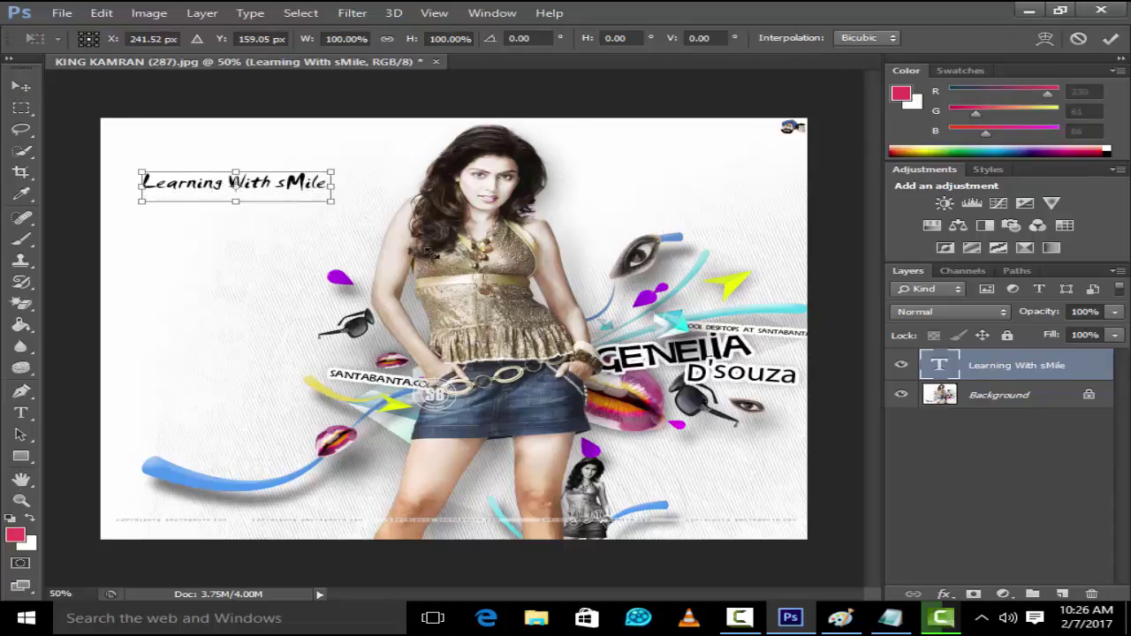
{"action": "mouse_move", "coordinate": [327, 192]}
{"action": "left_mouse_down"}
{"action": "mouse_move", "coordinate": [516, 293]}
{"action": "mouse_move", "coordinate": [378, 225]}
{"action": "left_mouse_up"}
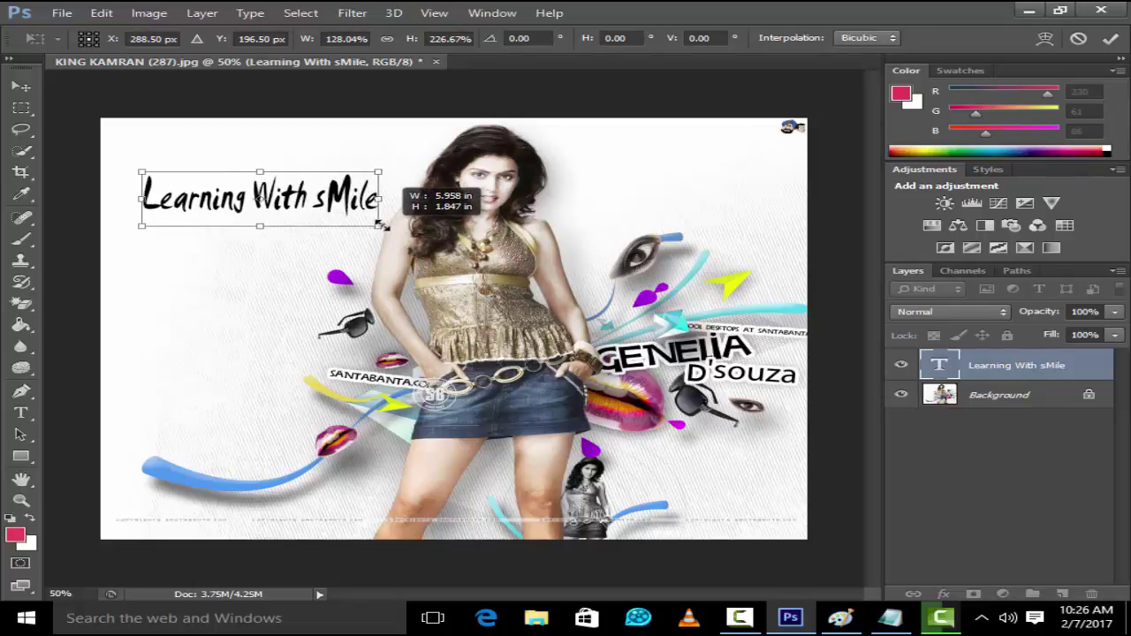
{"action": "key", "text": "Return"}
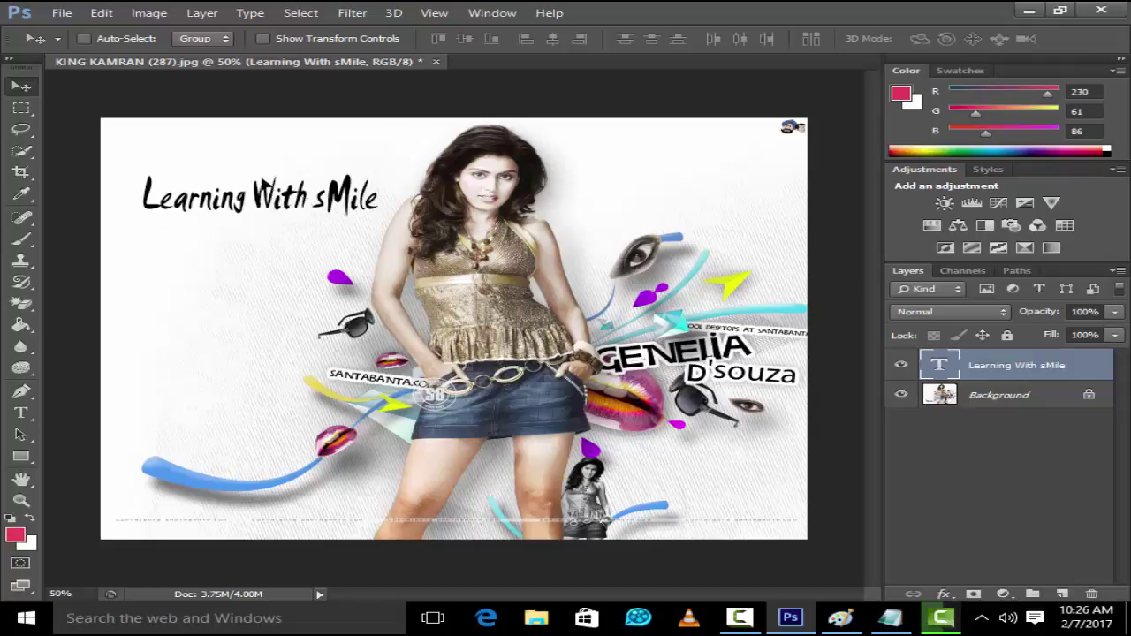
{"action": "left_click_drag", "start_coordinate": [263, 186], "coordinate": [256, 176]}
{"action": "key", "text": "t"}
{"action": "left_click", "coordinate": [103, 406]}
{"action": "type", "text": "ADnan"}
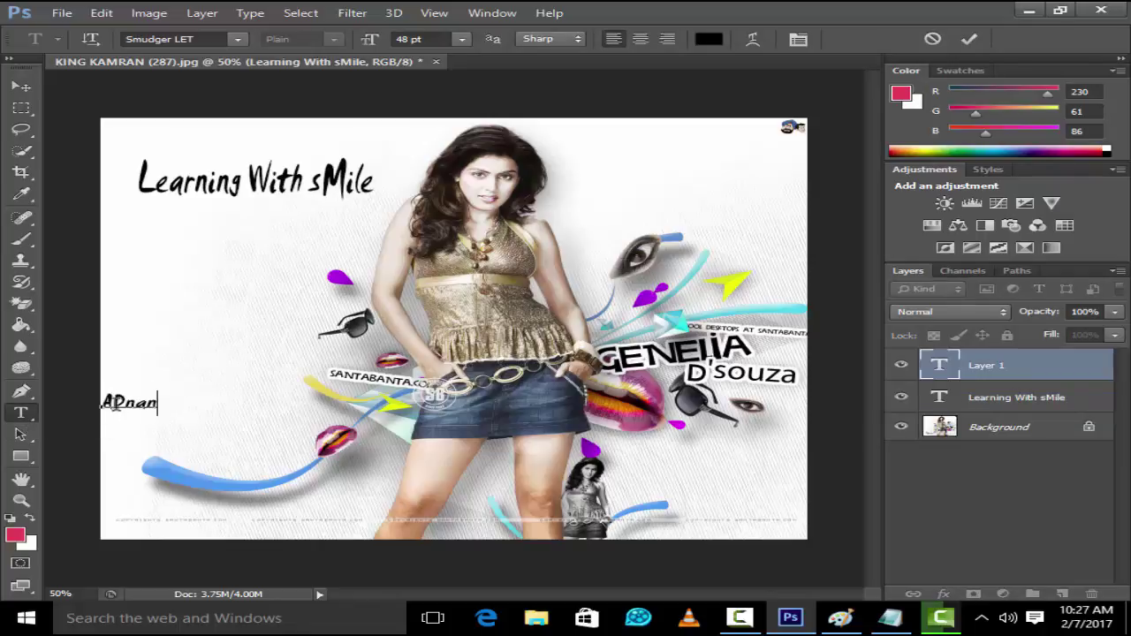
Step: Make the 'ADnan' text 72 pt and move it up and right on the photo
{"action": "left_click_drag", "start_coordinate": [155, 403], "coordinate": [101, 403]}
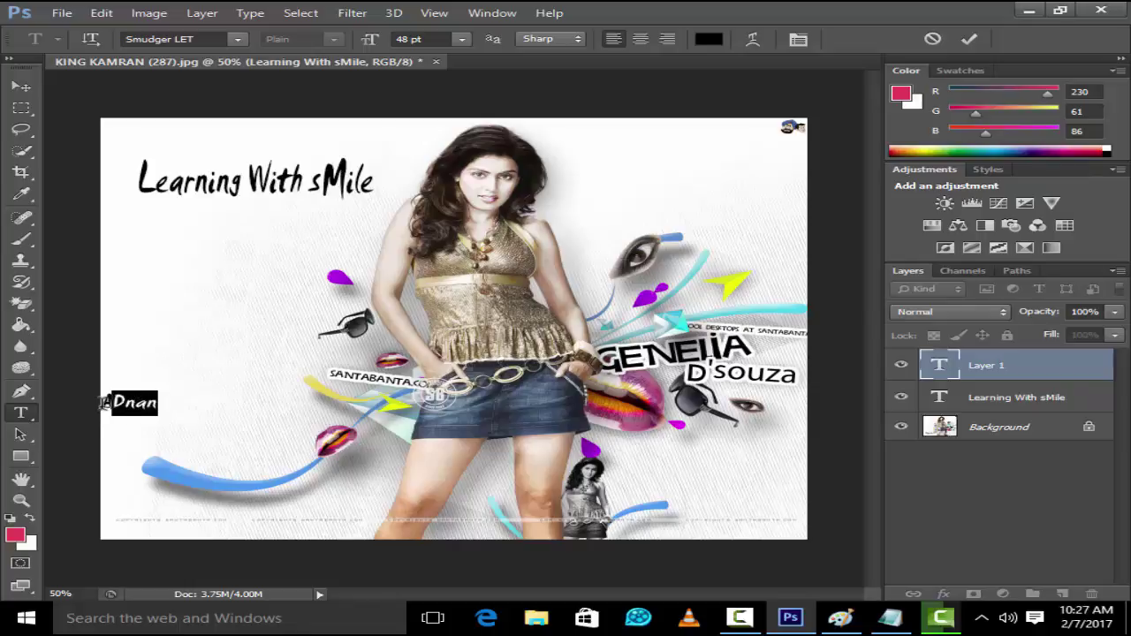
{"action": "left_click", "coordinate": [461, 39]}
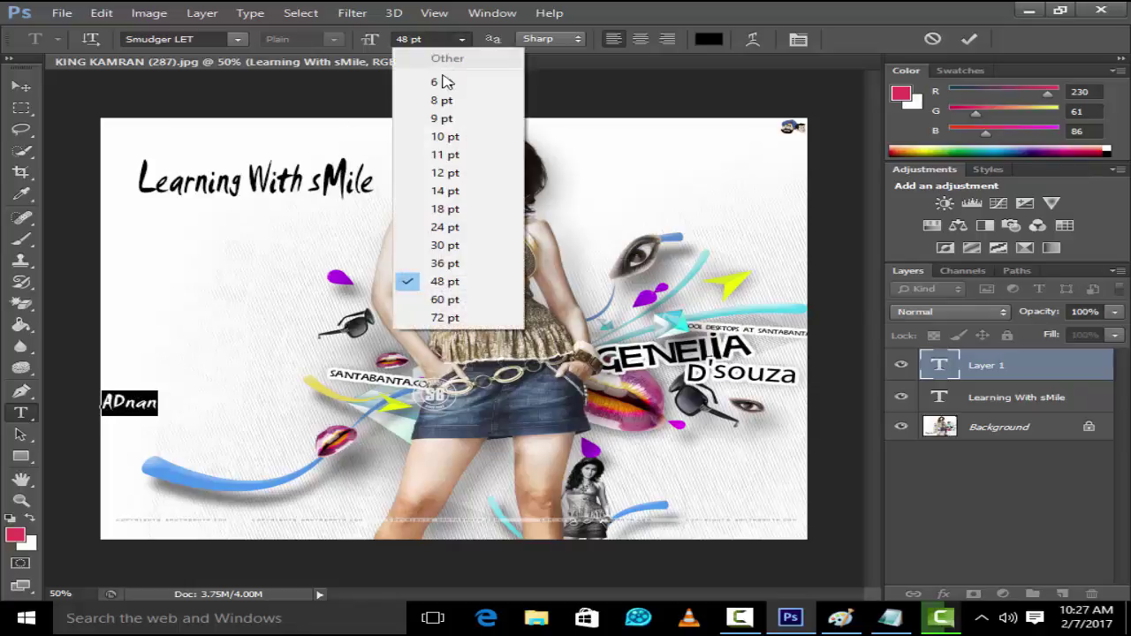
{"action": "left_click", "coordinate": [441, 317]}
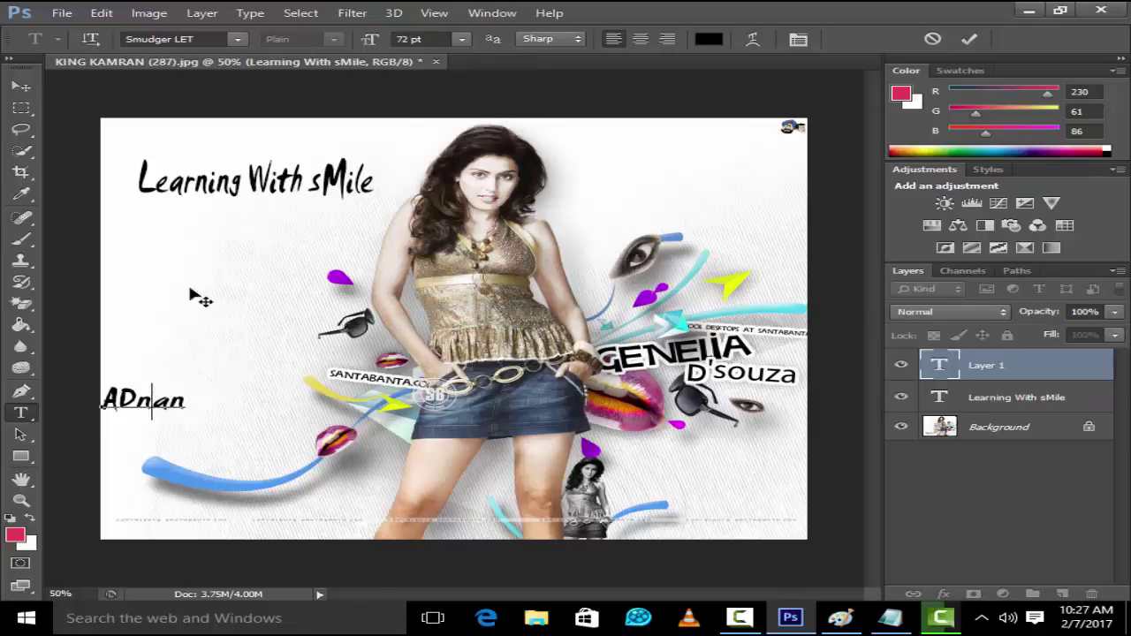
{"action": "left_click", "coordinate": [21, 85]}
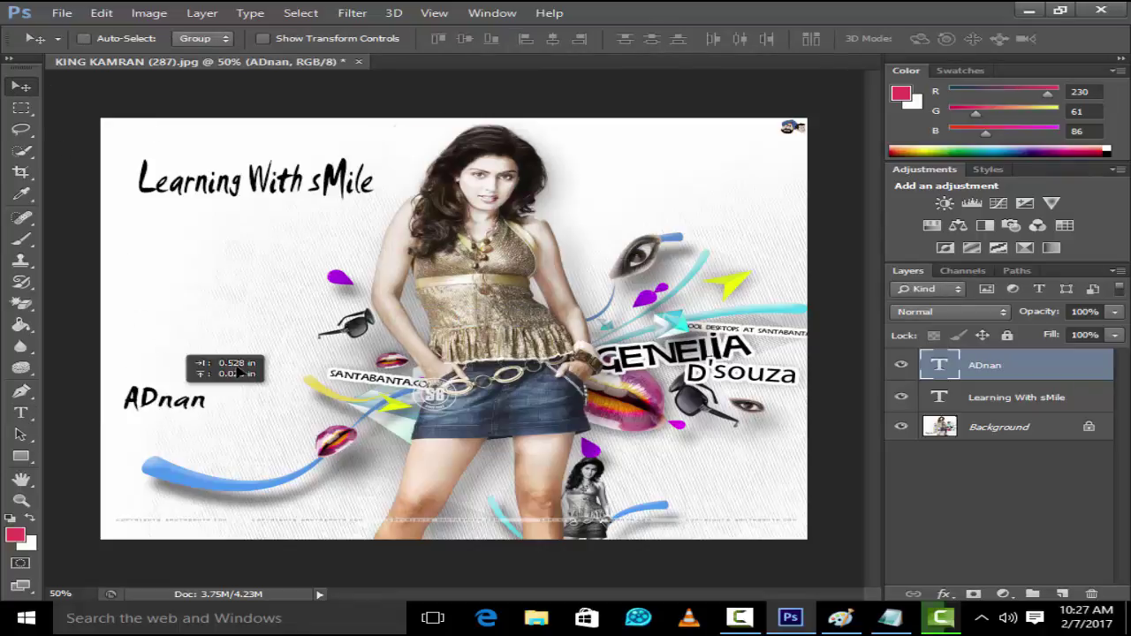
{"action": "left_click_drag", "start_coordinate": [155, 404], "coordinate": [246, 371]}
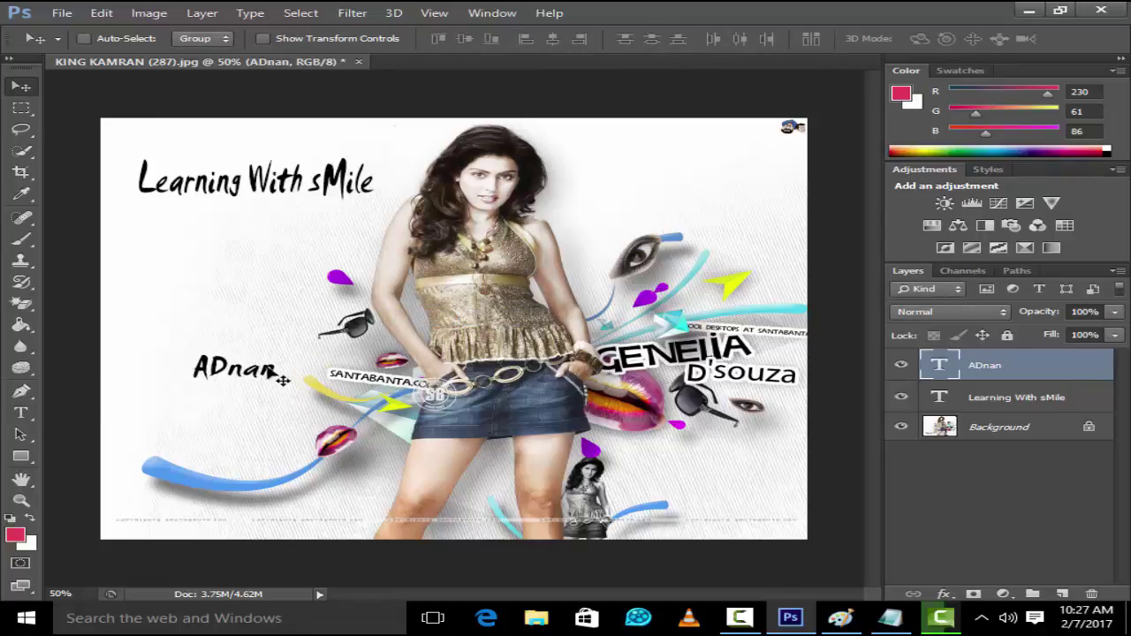
Step: Change the 'ADnan' font to Broadway BT and commit the text
{"action": "left_click", "coordinate": [22, 413]}
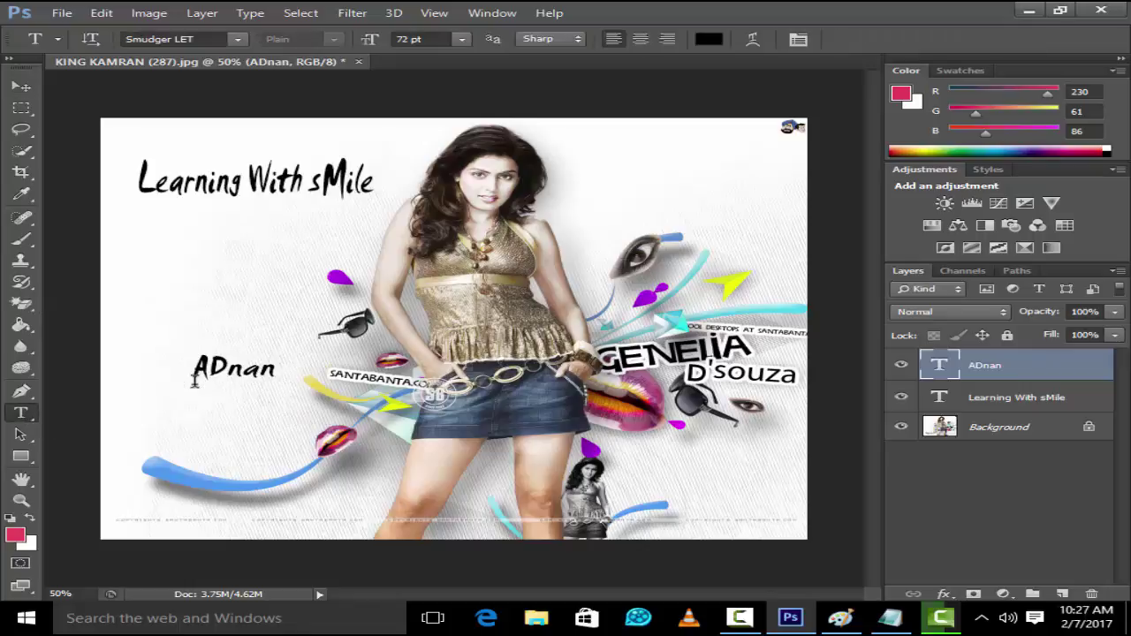
{"action": "left_click_drag", "start_coordinate": [194, 375], "coordinate": [318, 367]}
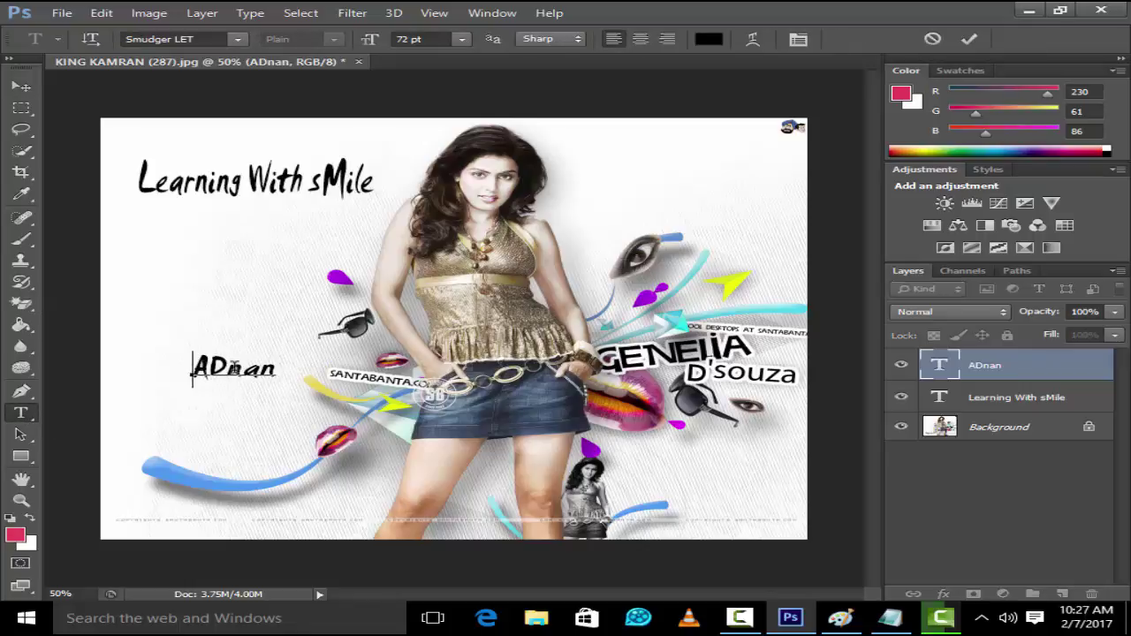
{"action": "left_click", "coordinate": [236, 39]}
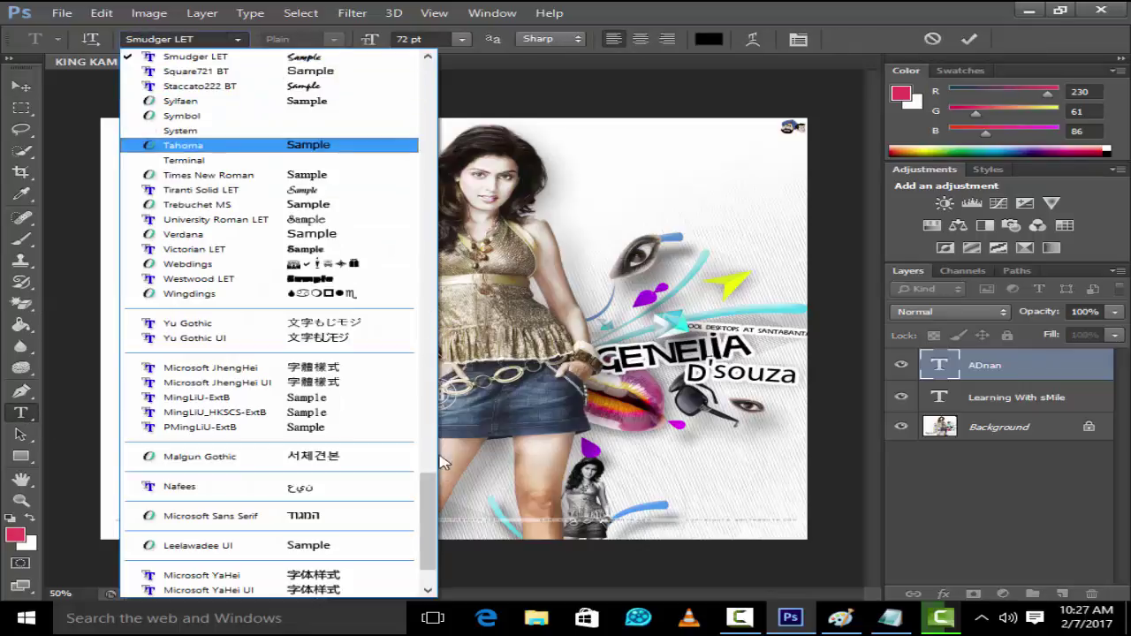
{"action": "left_click_drag", "start_coordinate": [428, 490], "coordinate": [421, 66]}
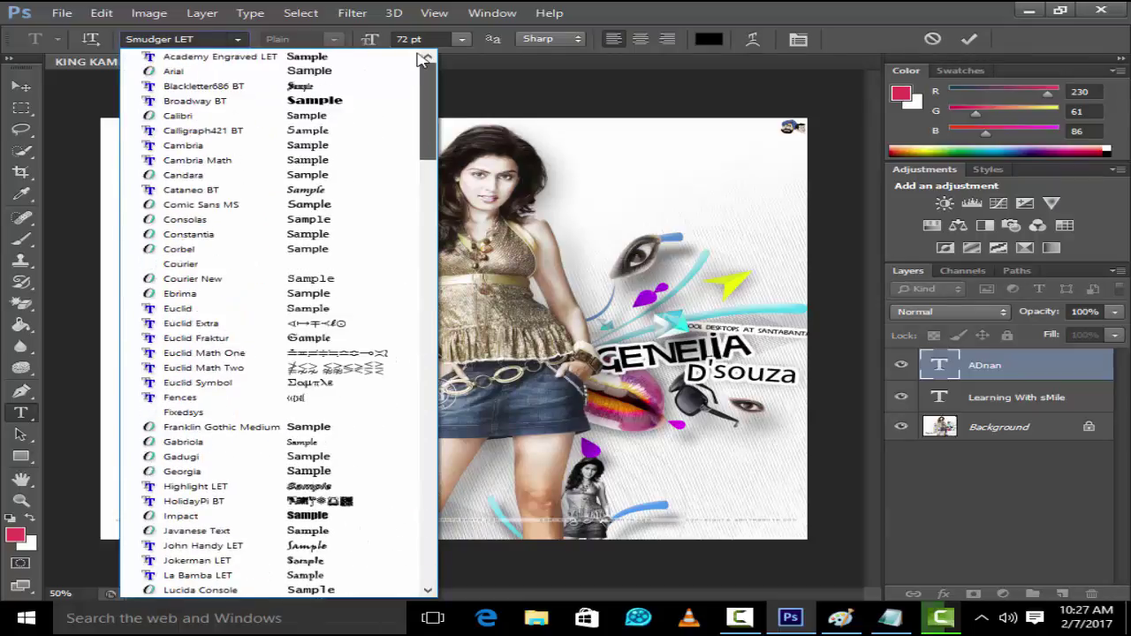
{"action": "left_click", "coordinate": [353, 101]}
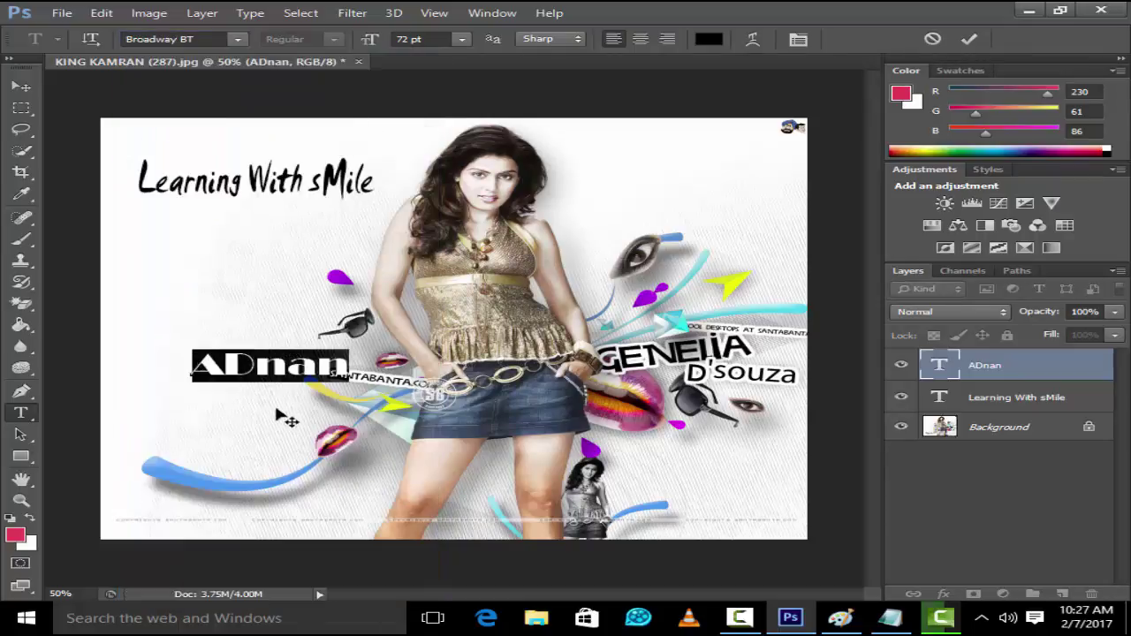
{"action": "left_click", "coordinate": [316, 367]}
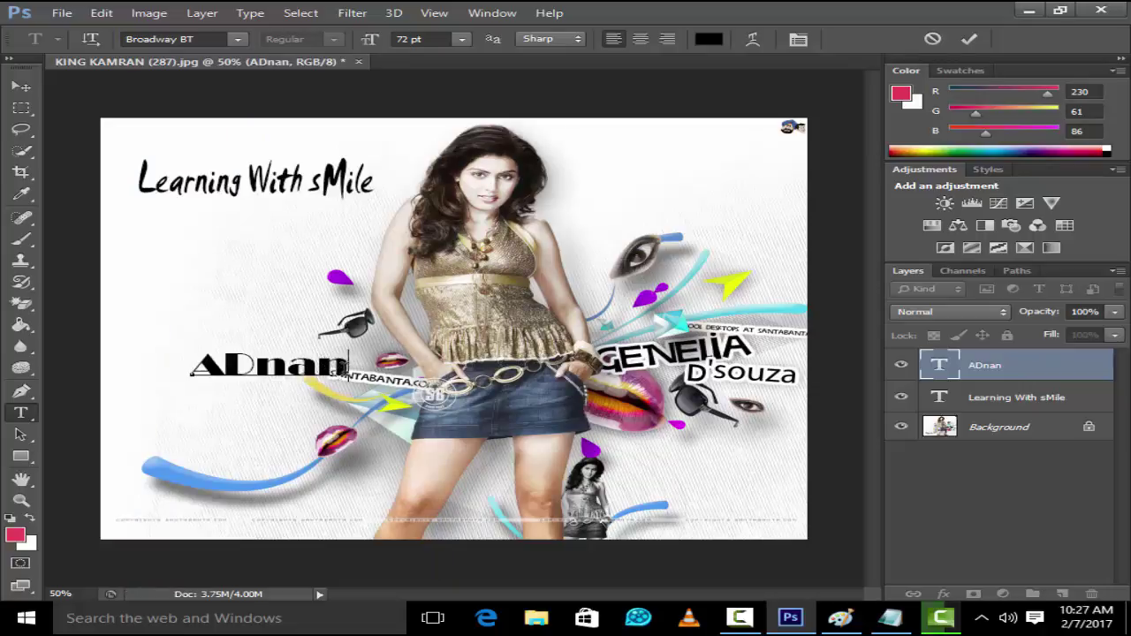
{"action": "left_click", "coordinate": [23, 85]}
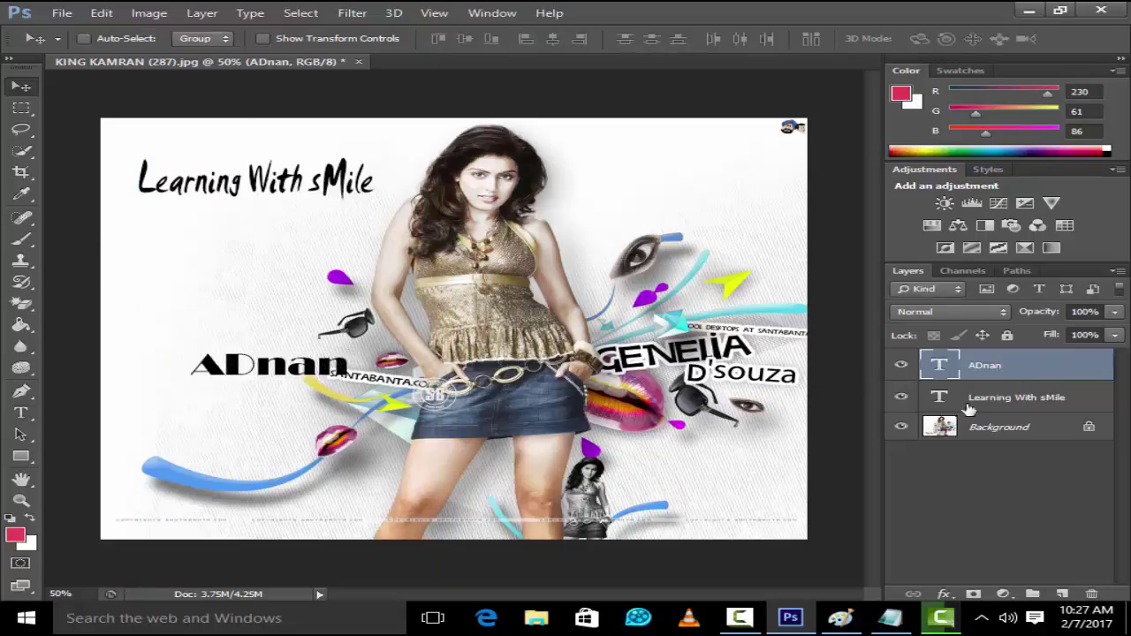
Step: Open Blending Options for the ADnan layer and turn on Stroke
{"action": "right_click", "coordinate": [1016, 365]}
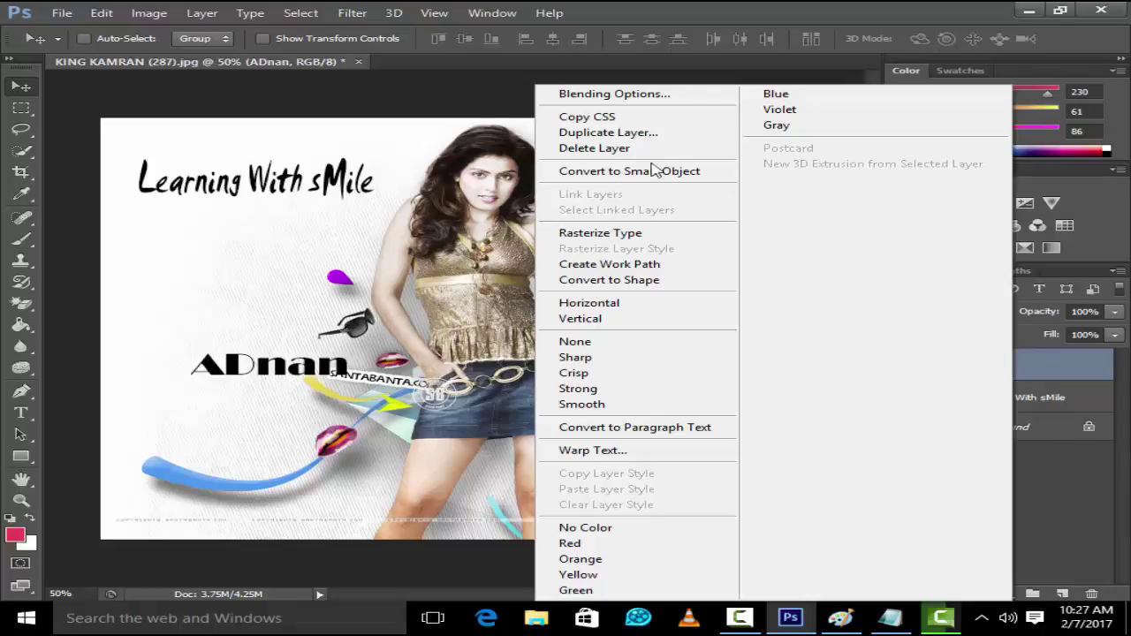
{"action": "left_click", "coordinate": [624, 94]}
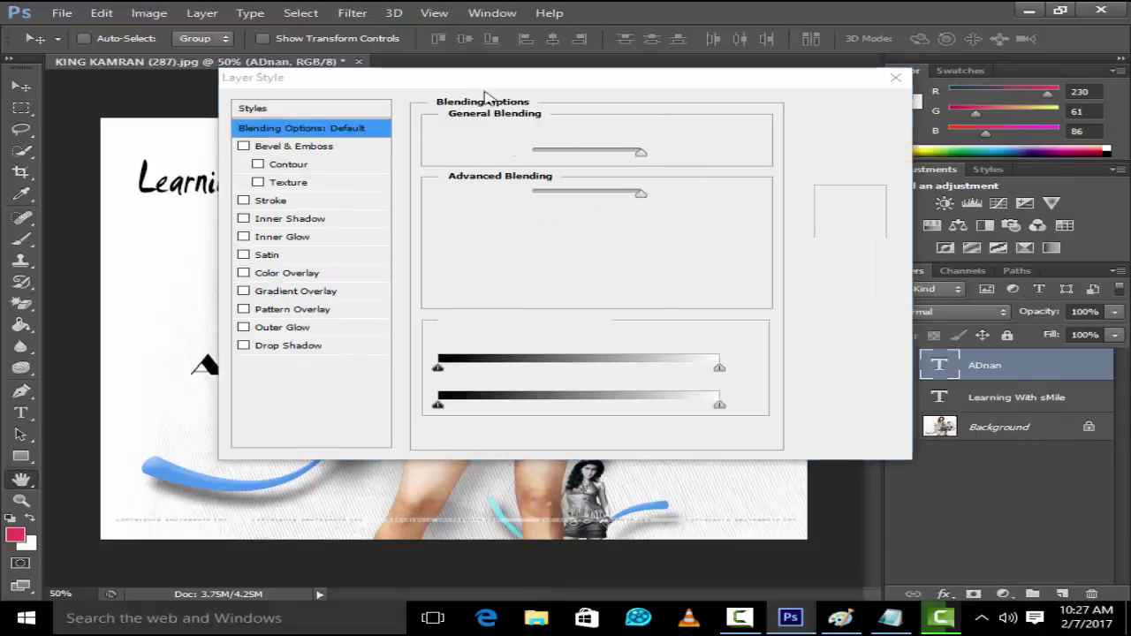
{"action": "left_click_drag", "start_coordinate": [491, 78], "coordinate": [778, 77]}
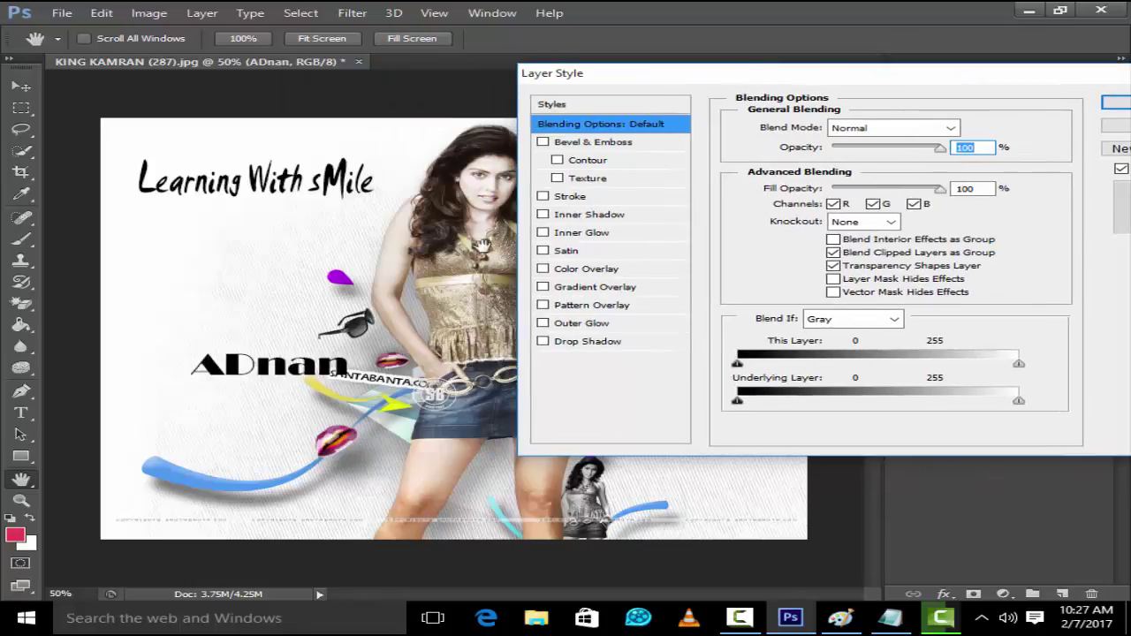
{"action": "left_click", "coordinate": [542, 197]}
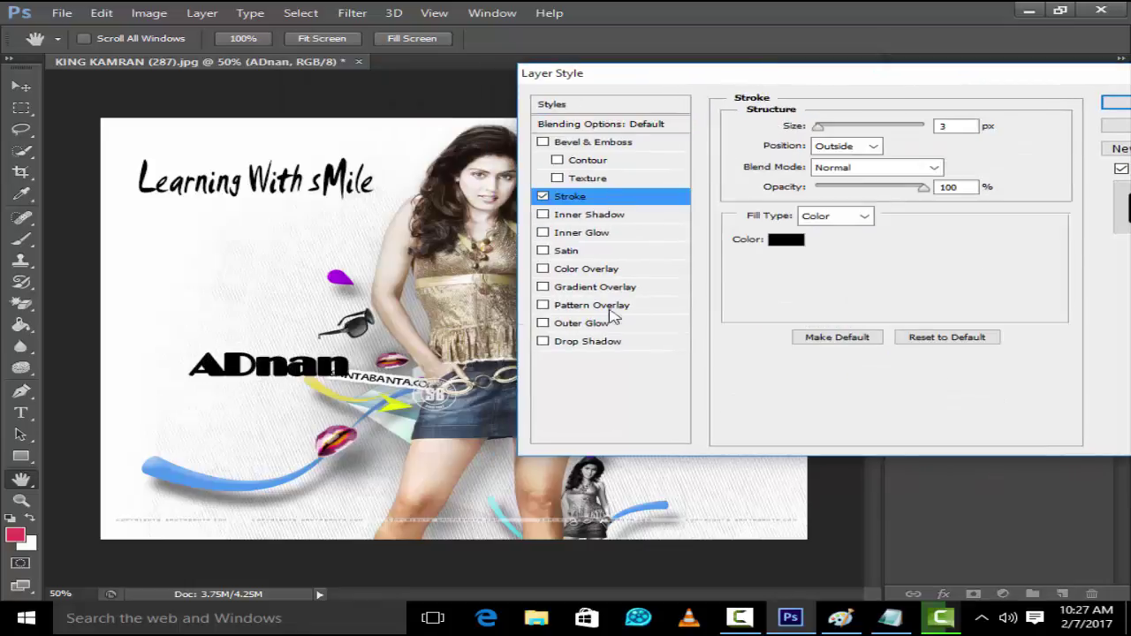
Step: Make the 3 px stroke bright green and add a red Color Overlay
{"action": "left_click", "coordinate": [787, 241]}
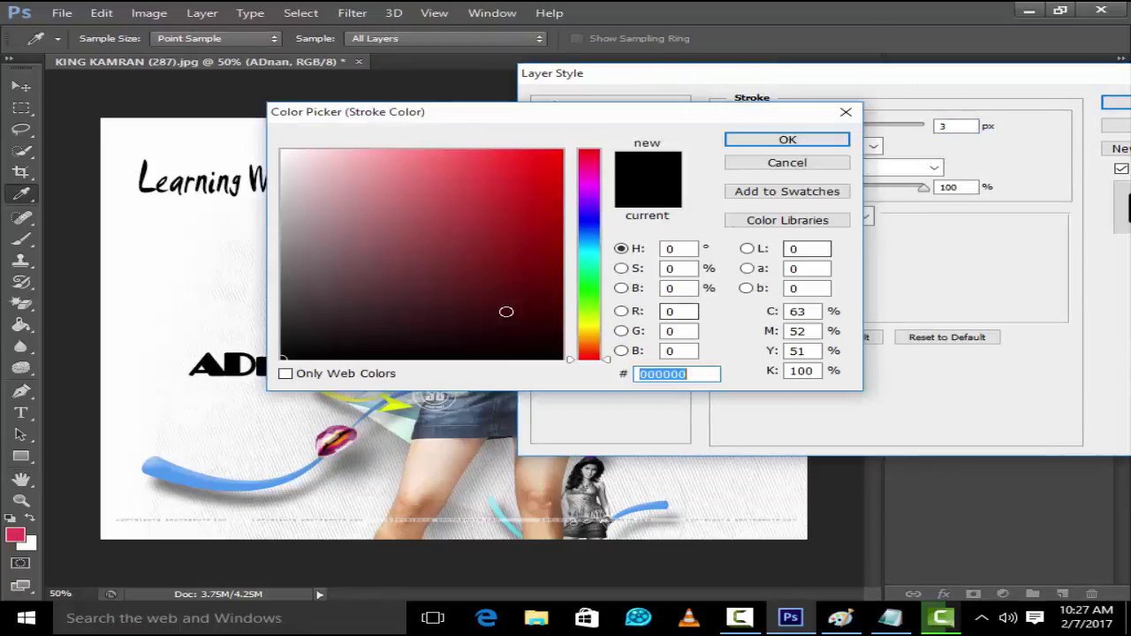
{"action": "left_click", "coordinate": [588, 320]}
{"action": "left_click", "coordinate": [503, 167]}
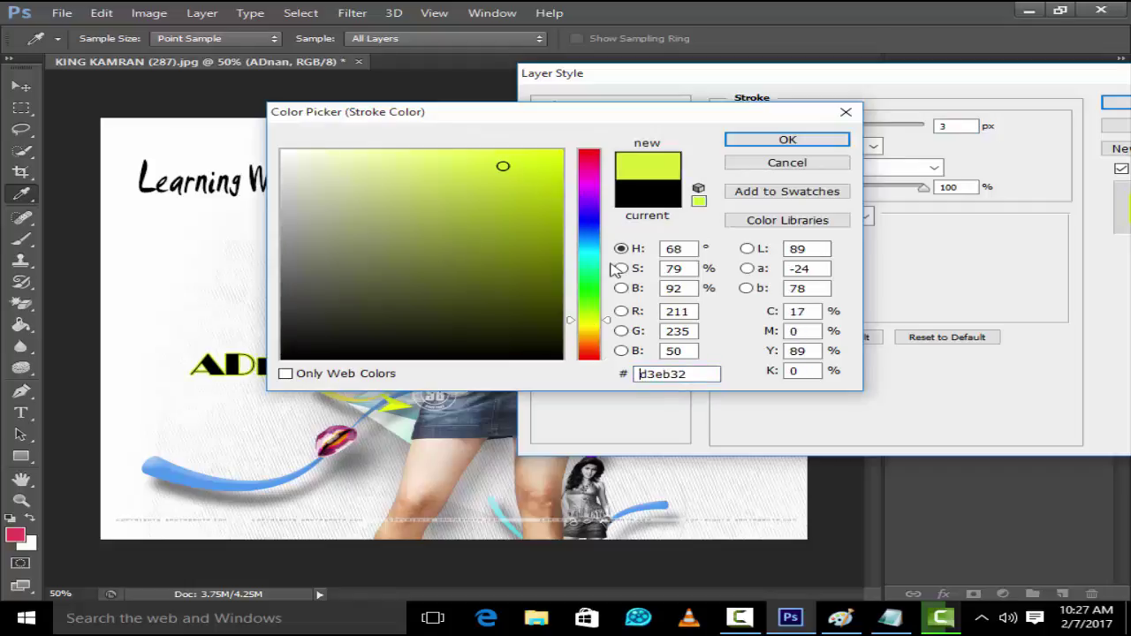
{"action": "left_click_drag", "start_coordinate": [608, 290], "coordinate": [603, 288]}
{"action": "left_click_drag", "start_coordinate": [538, 169], "coordinate": [557, 161]}
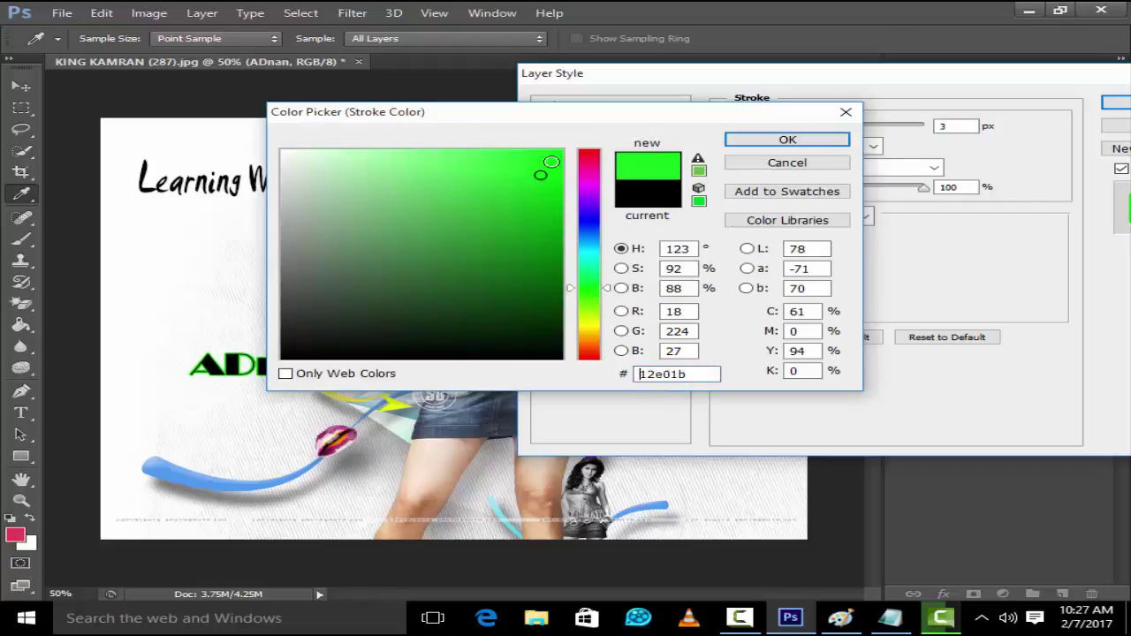
{"action": "left_click", "coordinate": [788, 141]}
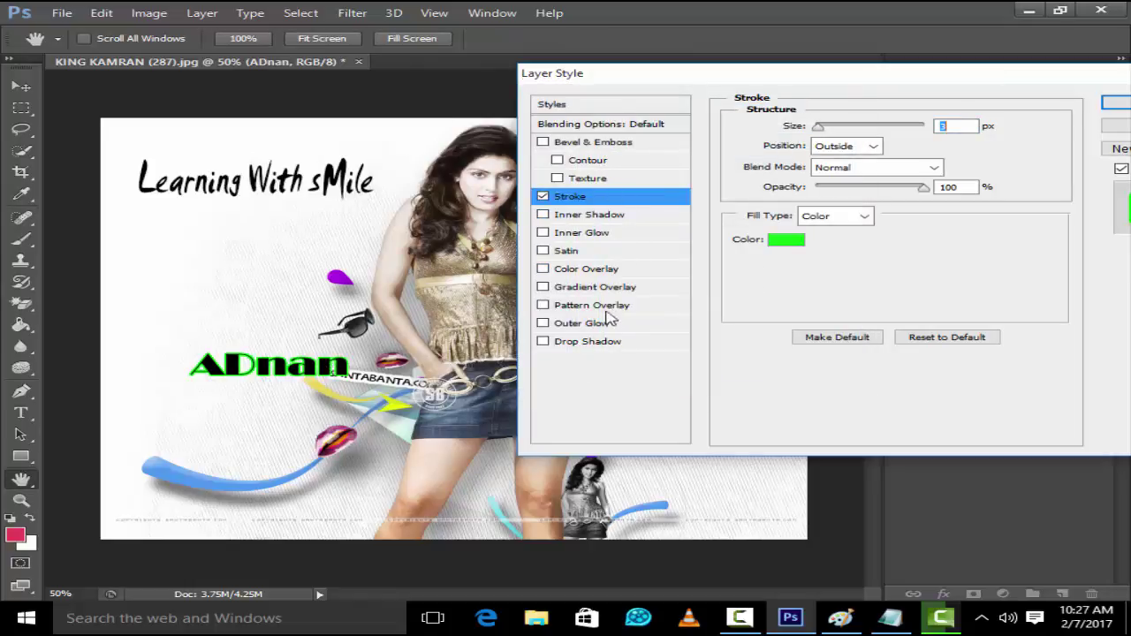
{"action": "left_click", "coordinate": [610, 274]}
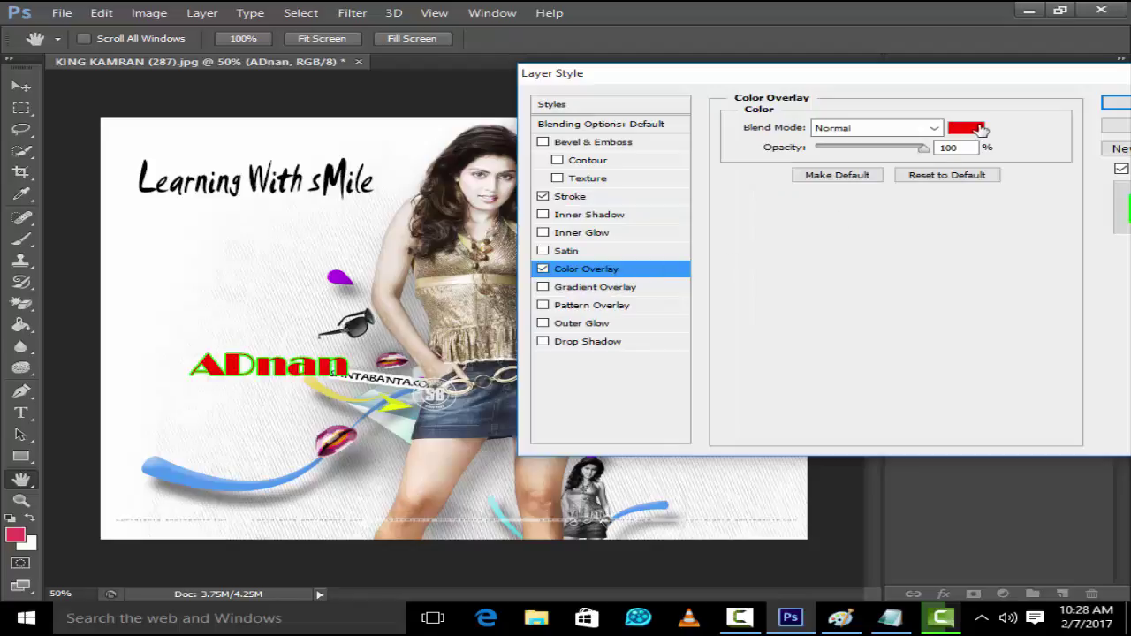
Step: Replace ADnan's red Color Overlay with a Gradient Overlay
{"action": "left_click", "coordinate": [966, 127]}
{"action": "left_click_drag", "start_coordinate": [590, 237], "coordinate": [591, 192]}
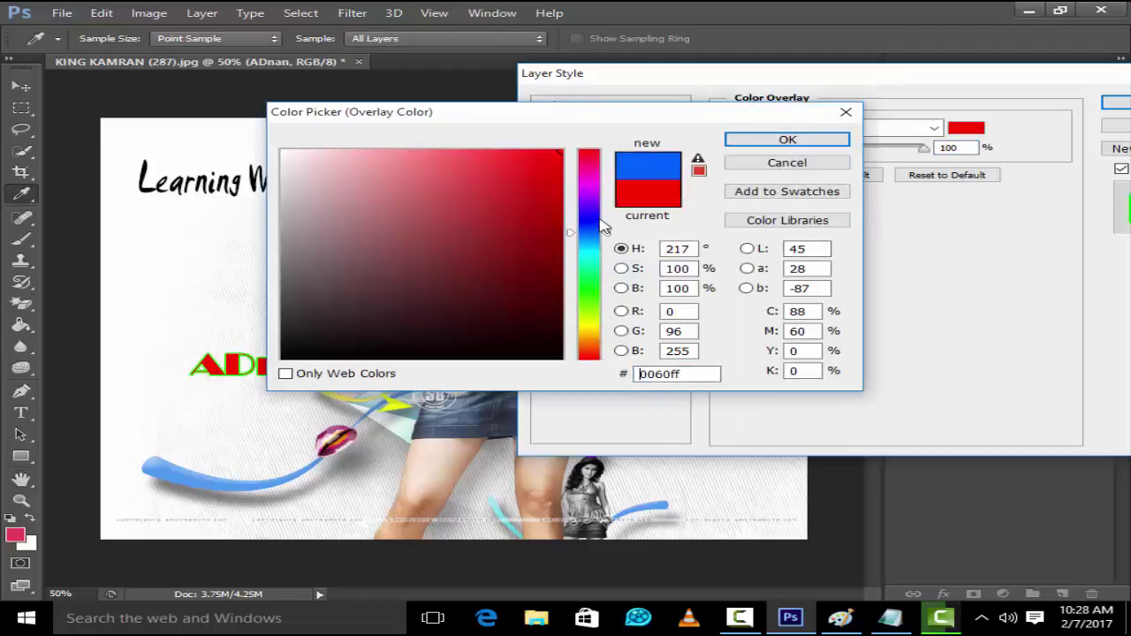
{"action": "left_click", "coordinate": [787, 165]}
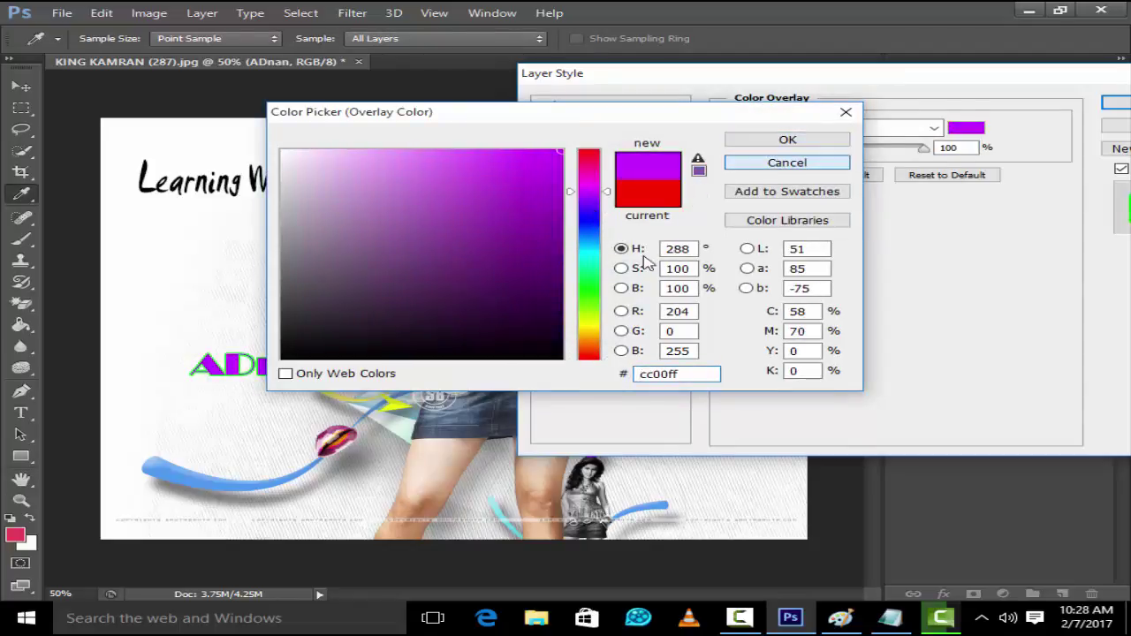
{"action": "left_click", "coordinate": [543, 268]}
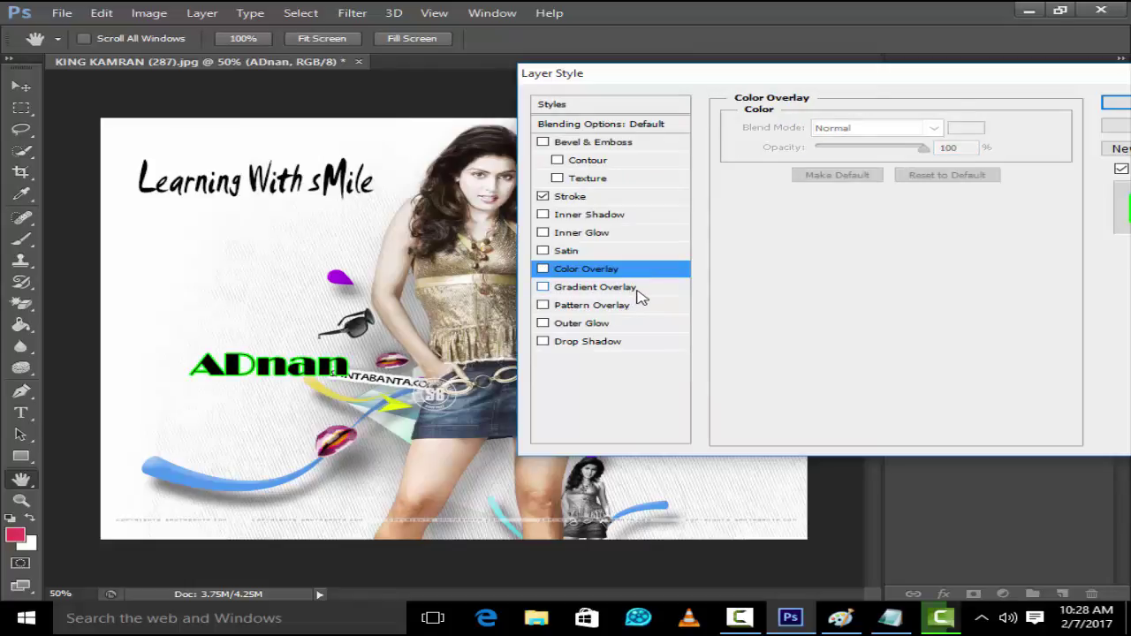
{"action": "left_click", "coordinate": [638, 292]}
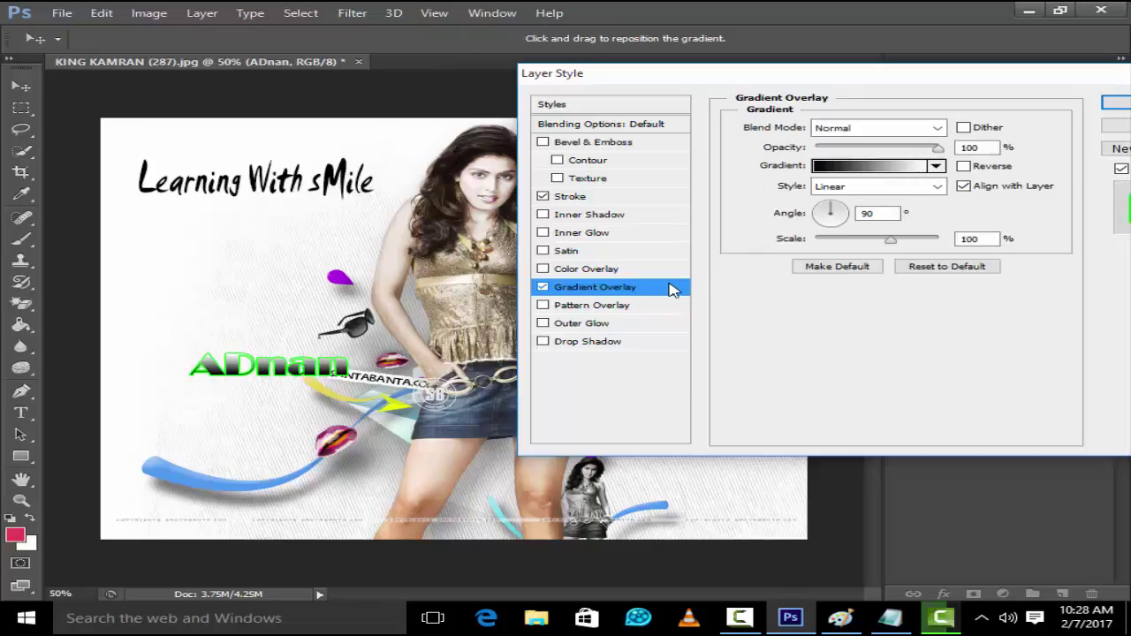
Step: Apply a yellow-violet gradient preset, adjust its angle, and enable Pattern Overlay
{"action": "left_click", "coordinate": [936, 166]}
{"action": "left_click", "coordinate": [957, 207]}
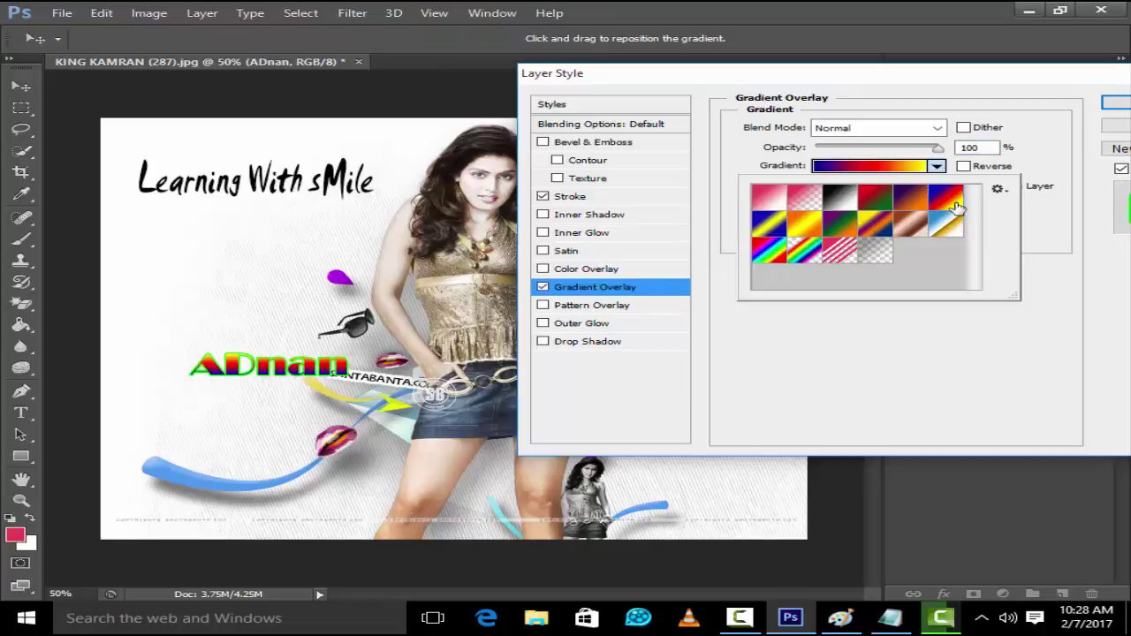
{"action": "left_click", "coordinate": [888, 201]}
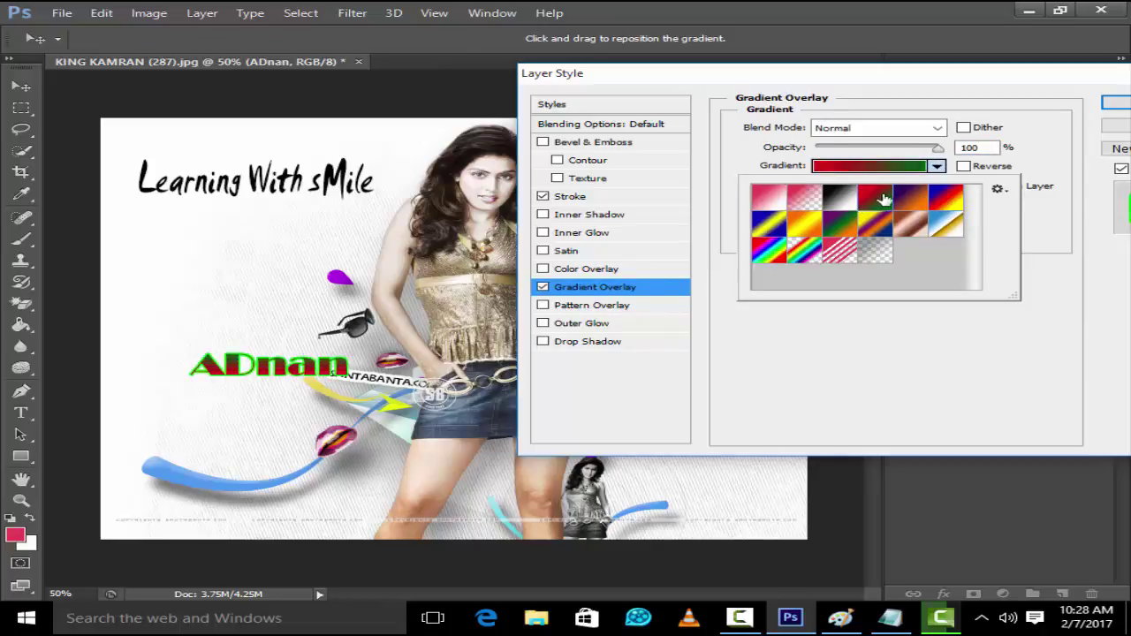
{"action": "left_click", "coordinate": [806, 228]}
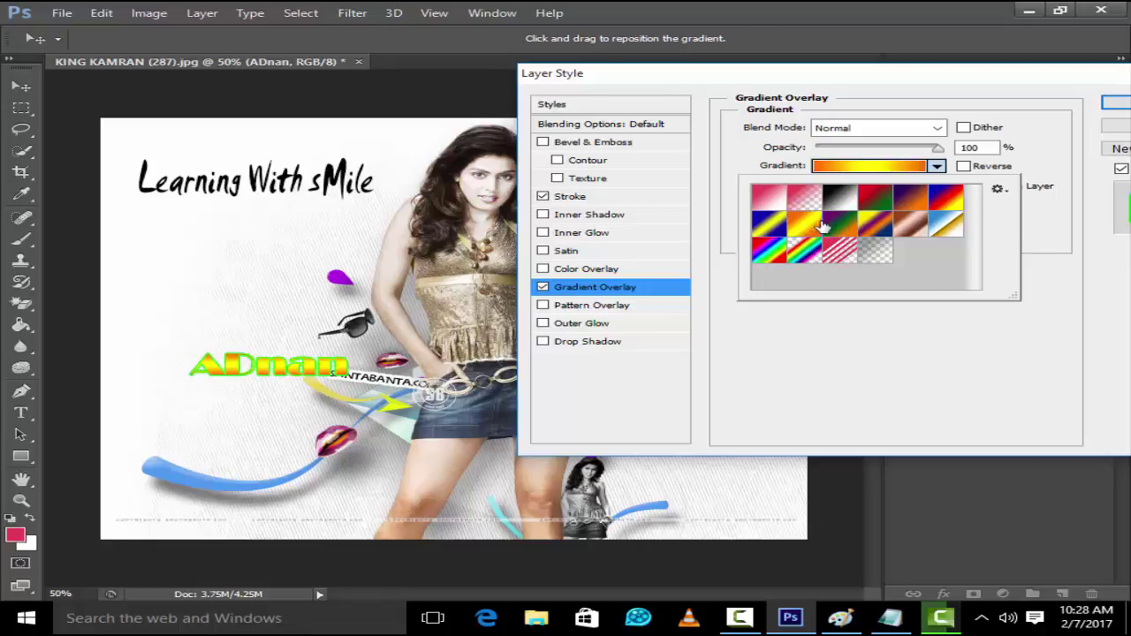
{"action": "left_click", "coordinate": [881, 226]}
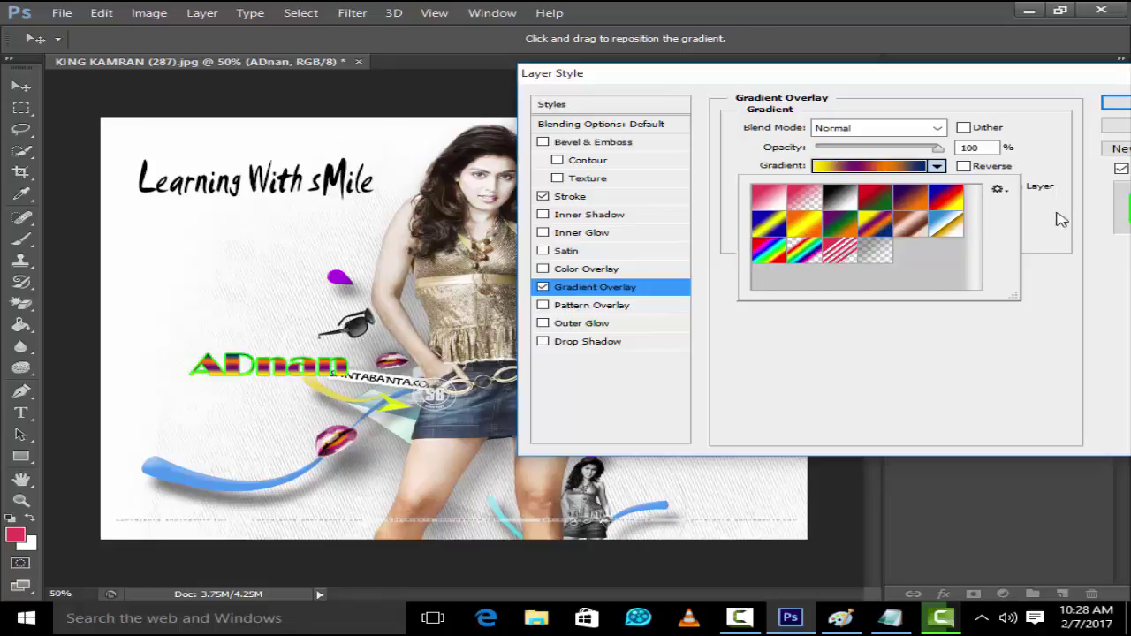
{"action": "left_click", "coordinate": [1056, 245]}
{"action": "mouse_move", "coordinate": [842, 213]}
{"action": "left_mouse_down"}
{"action": "mouse_move", "coordinate": [828, 215]}
{"action": "mouse_move", "coordinate": [861, 212]}
{"action": "mouse_move", "coordinate": [862, 225]}
{"action": "left_mouse_up"}
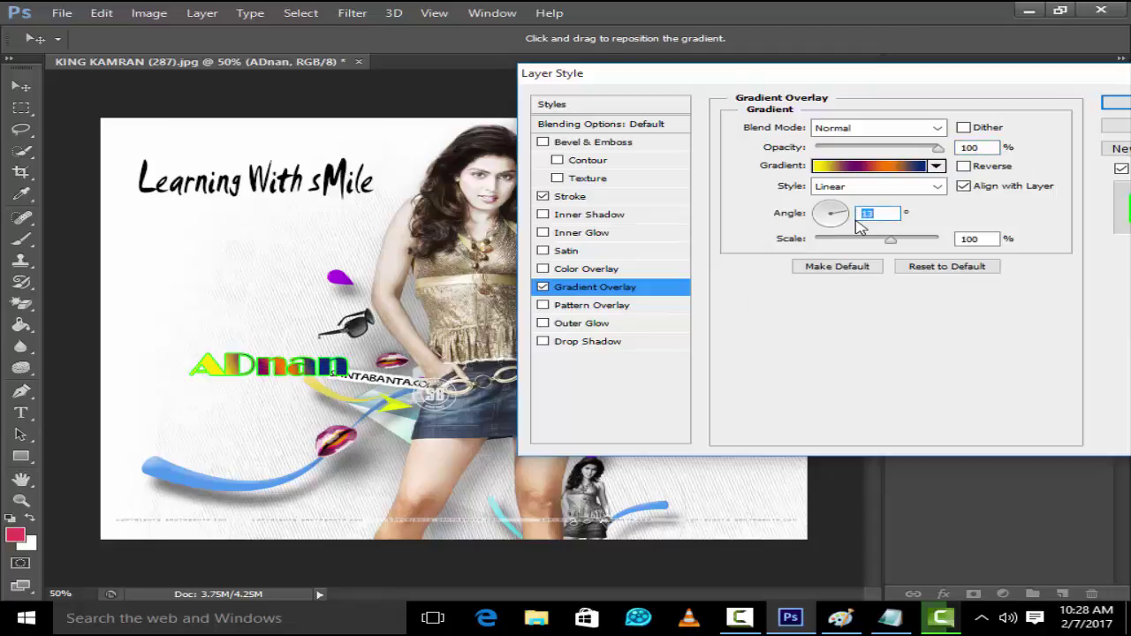
{"action": "left_click", "coordinate": [637, 305]}
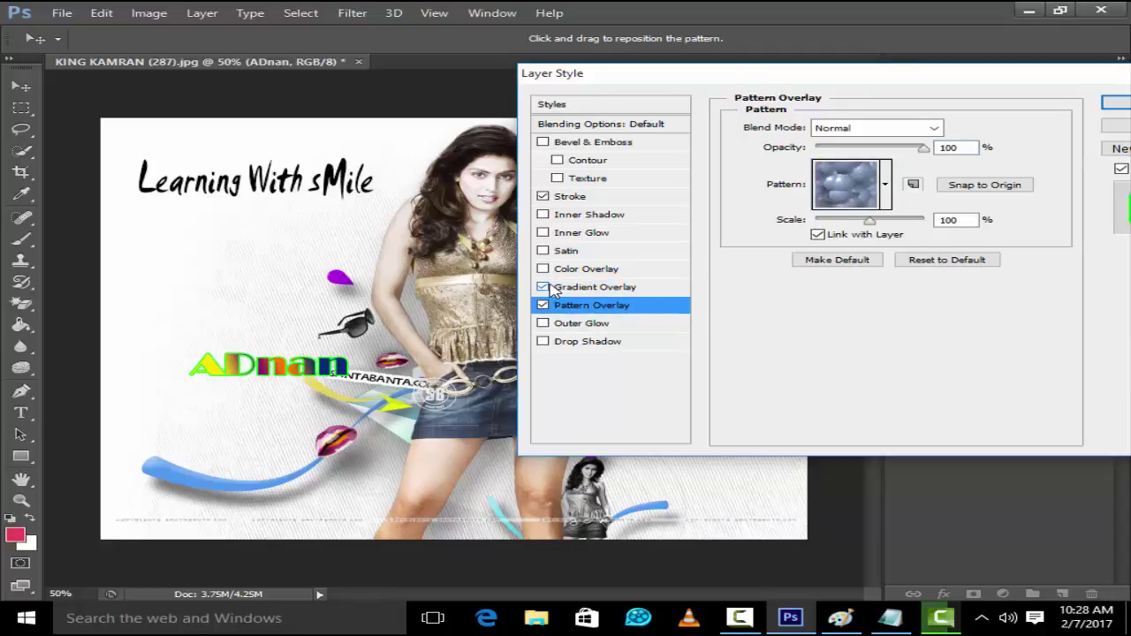
Step: Preview a grey texture pattern, then drop Pattern Overlay and keep Gradient Overlay
{"action": "left_click", "coordinate": [544, 287]}
{"action": "left_click", "coordinate": [885, 184]}
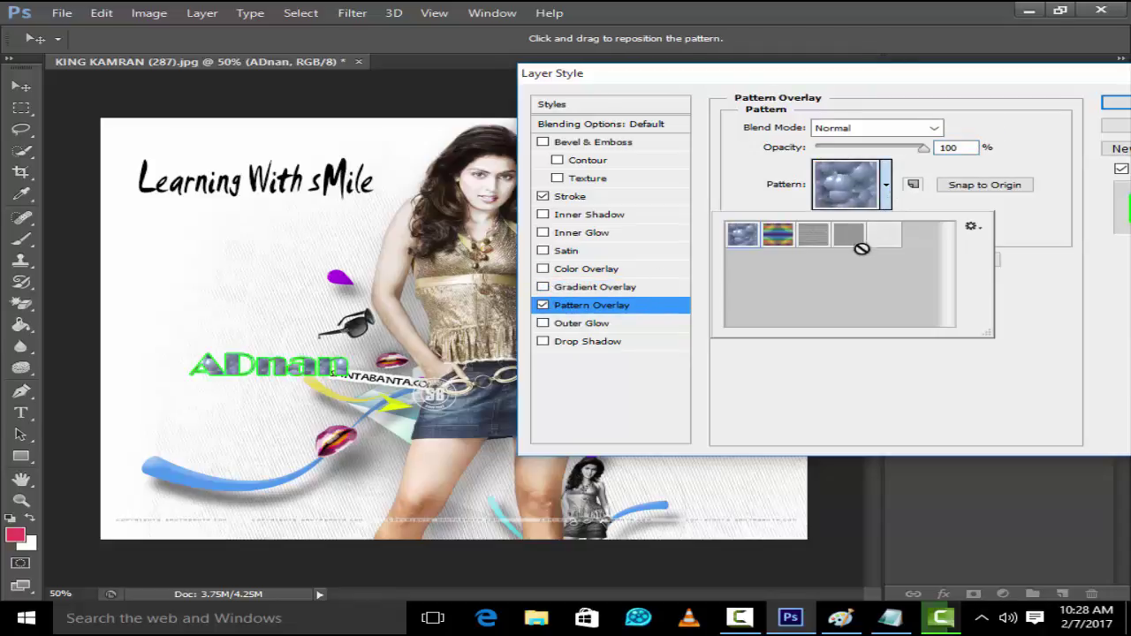
{"action": "left_click", "coordinate": [849, 233]}
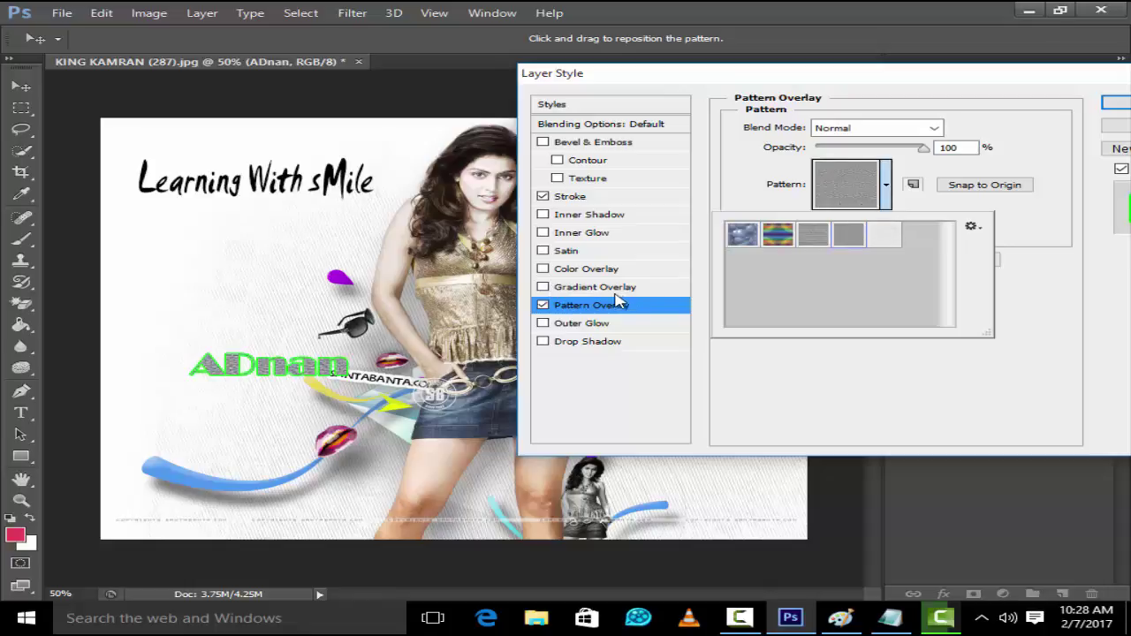
{"action": "left_click", "coordinate": [543, 305]}
{"action": "left_click", "coordinate": [543, 287]}
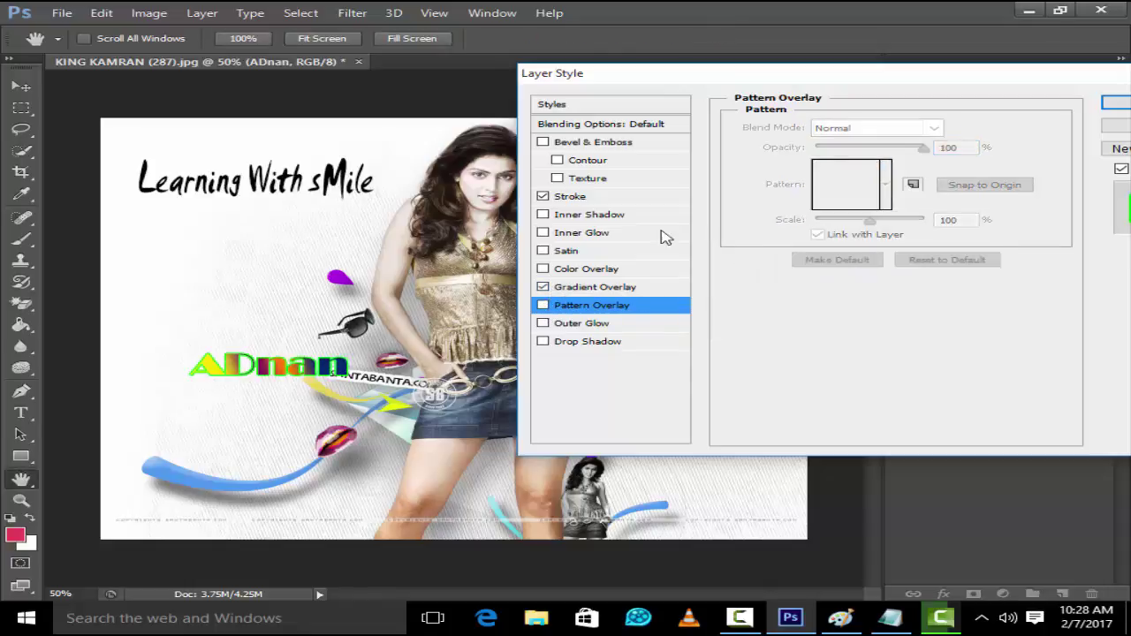
Step: Add an Inner Shadow with more distance, a small choke, larger size and noise
{"action": "left_click", "coordinate": [543, 214]}
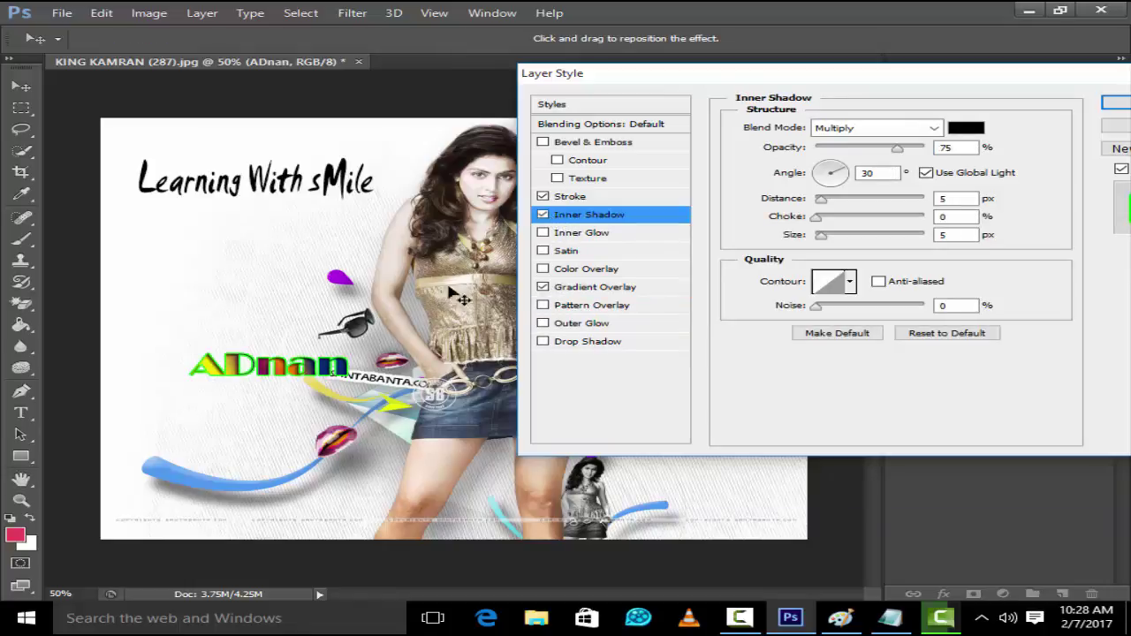
{"action": "left_click_drag", "start_coordinate": [821, 201], "coordinate": [836, 212]}
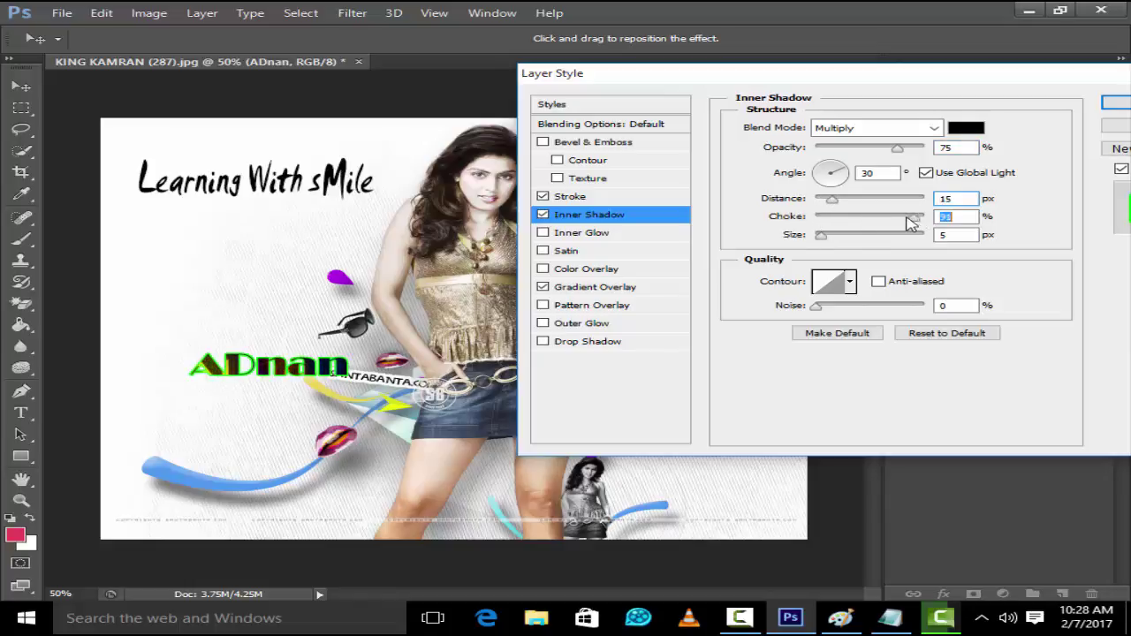
{"action": "left_click", "coordinate": [820, 219]}
{"action": "left_click_drag", "start_coordinate": [834, 240], "coordinate": [848, 240]}
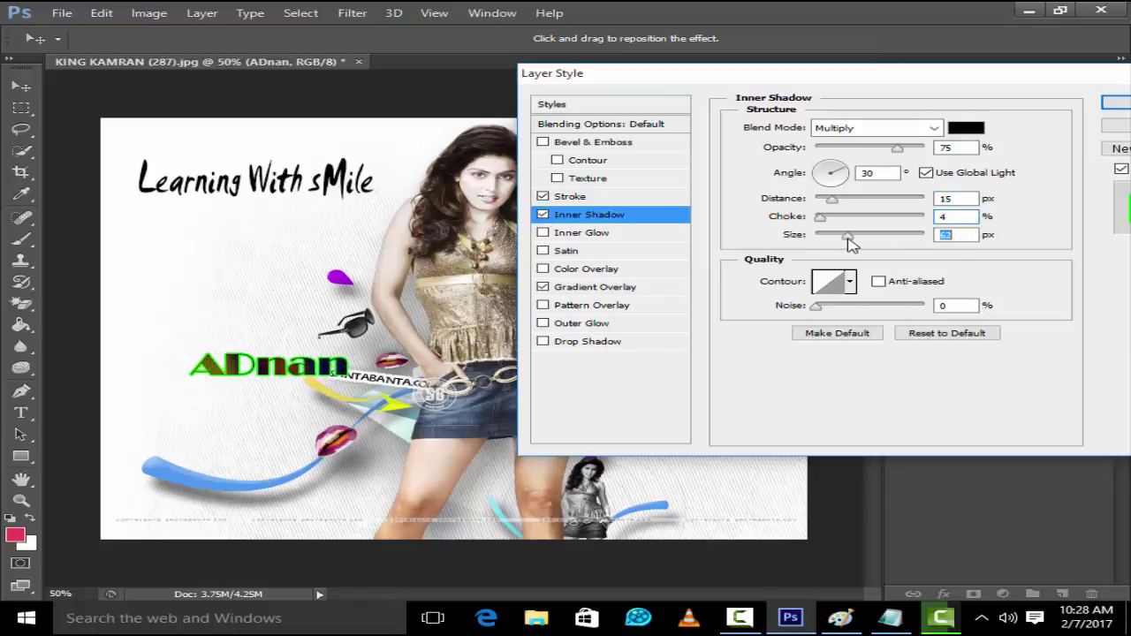
{"action": "left_click", "coordinate": [943, 305]}
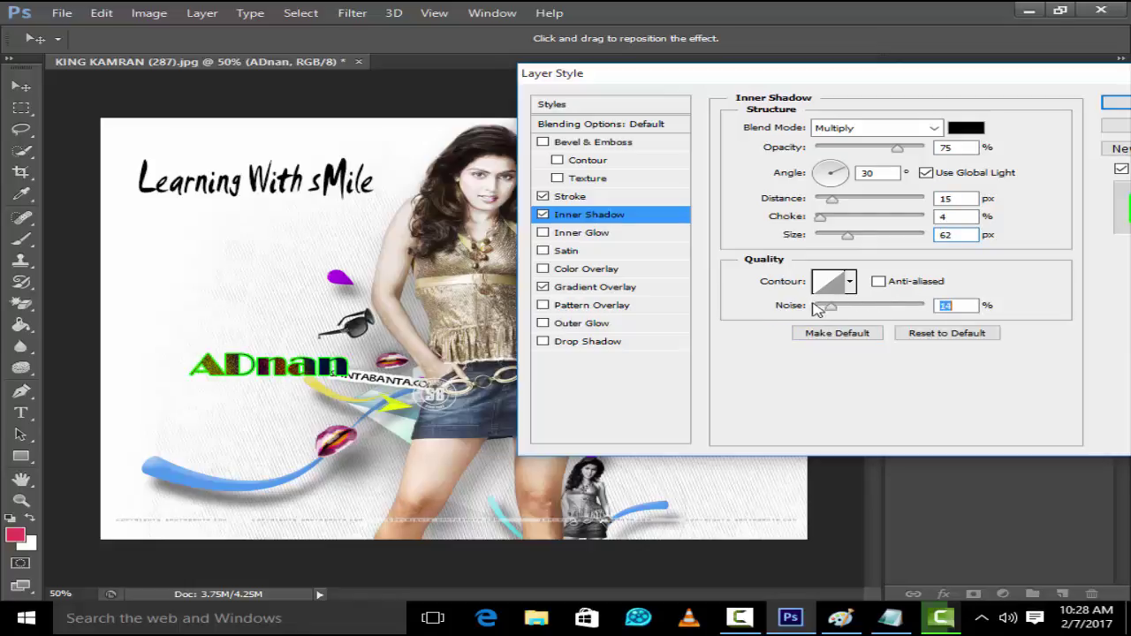
{"action": "left_click", "coordinate": [849, 306]}
Step: Add Bevel & Emboss with texture and contour, Outer Glow, and a wider-spread Drop Shadow
{"action": "left_click", "coordinate": [585, 179]}
{"action": "left_click", "coordinate": [603, 161]}
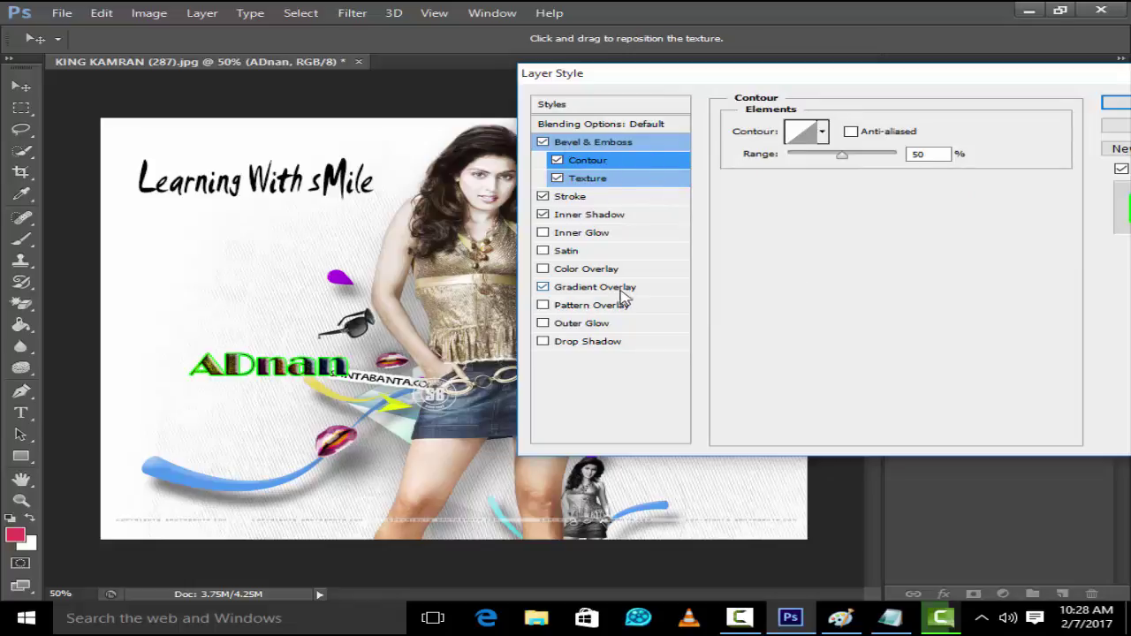
{"action": "left_click", "coordinate": [594, 326]}
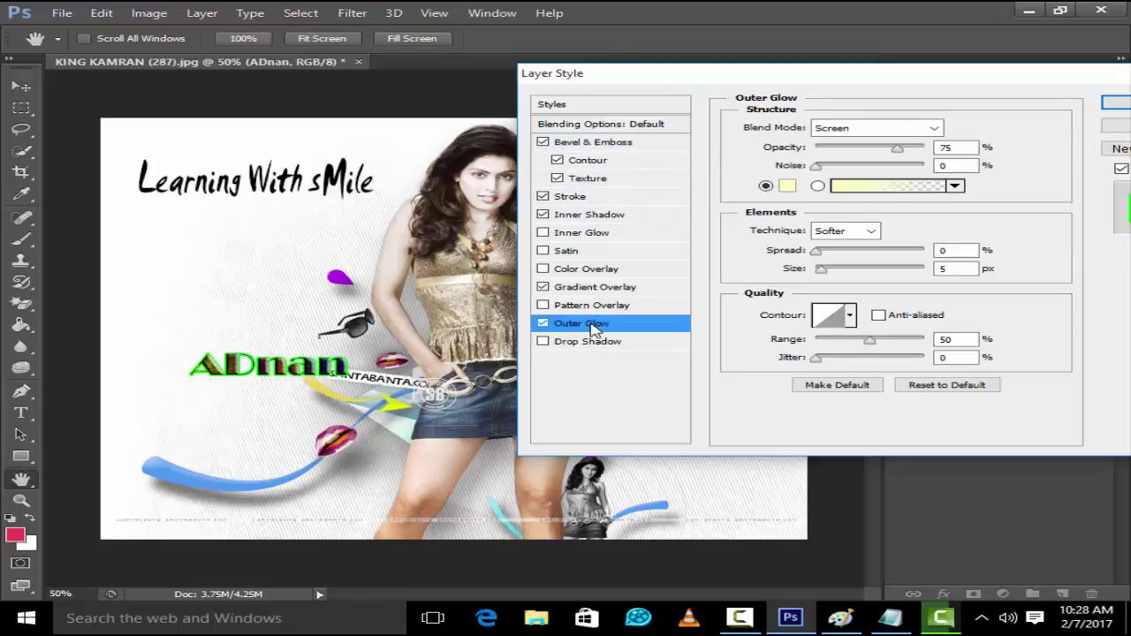
{"action": "left_click", "coordinate": [564, 345]}
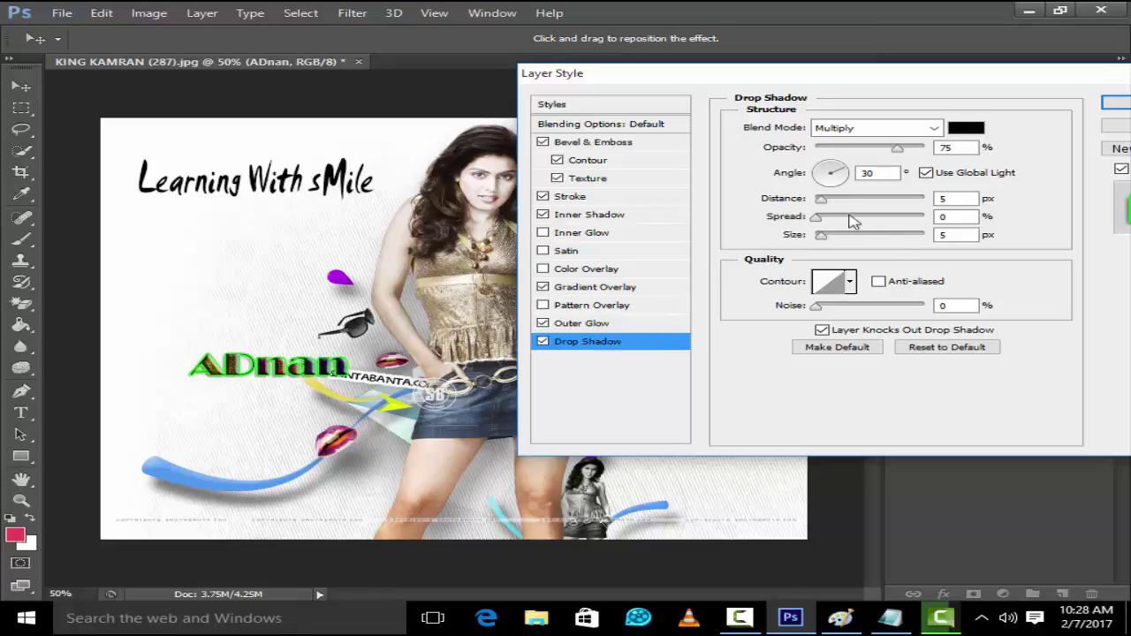
{"action": "mouse_move", "coordinate": [822, 201]}
{"action": "left_mouse_down"}
{"action": "mouse_move", "coordinate": [875, 204]}
{"action": "mouse_move", "coordinate": [817, 203]}
{"action": "left_mouse_up"}
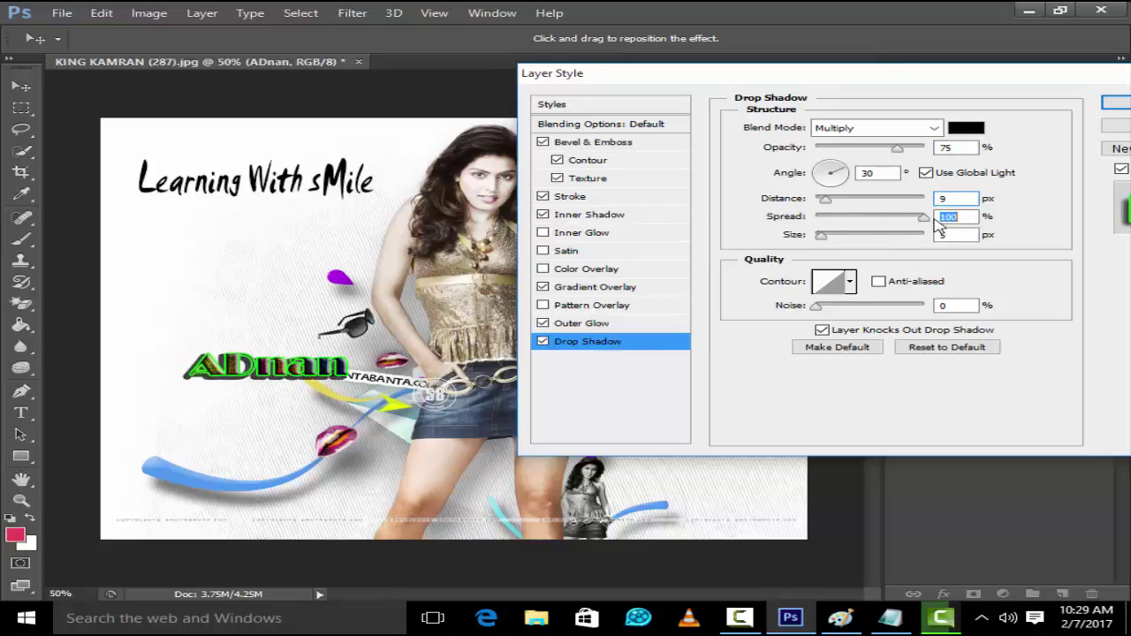
{"action": "left_click_drag", "start_coordinate": [921, 221], "coordinate": [877, 220]}
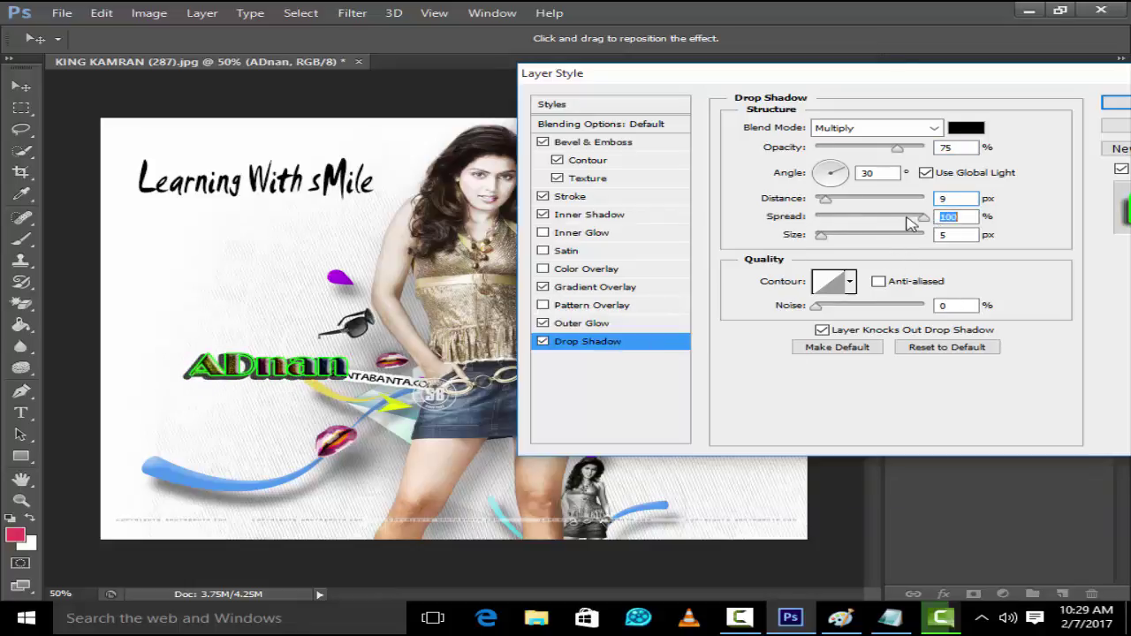
{"action": "left_click", "coordinate": [1114, 104]}
Step: Type a vertical 'Adnan' below the title with the Vertical Type Tool
{"action": "left_click", "coordinate": [21, 413]}
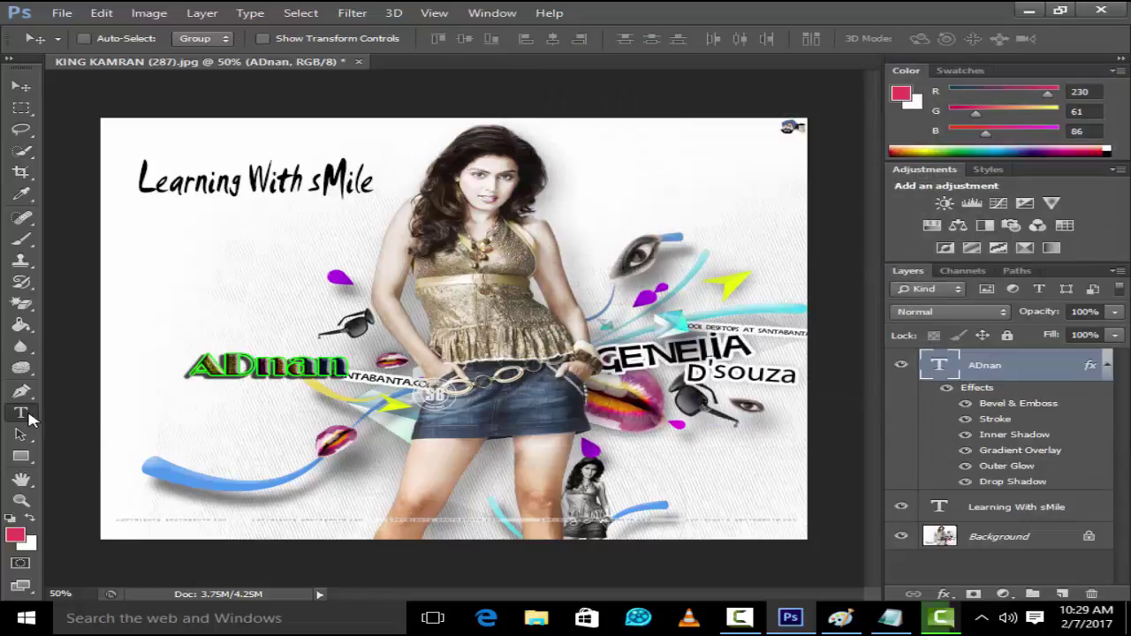
{"action": "right_click", "coordinate": [21, 414]}
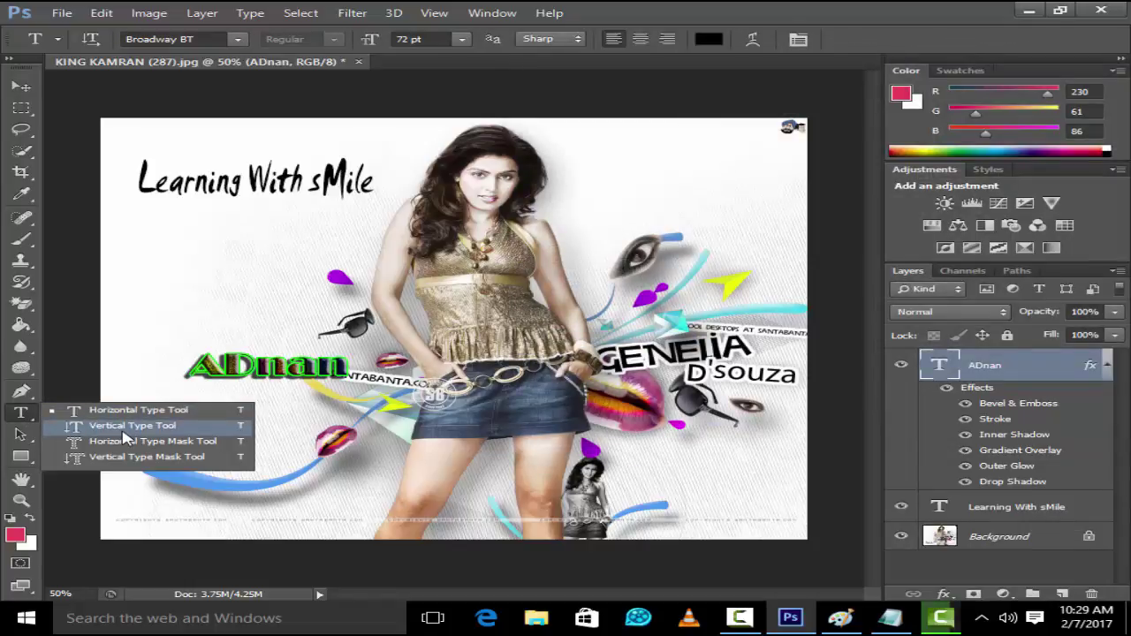
{"action": "left_click", "coordinate": [124, 429]}
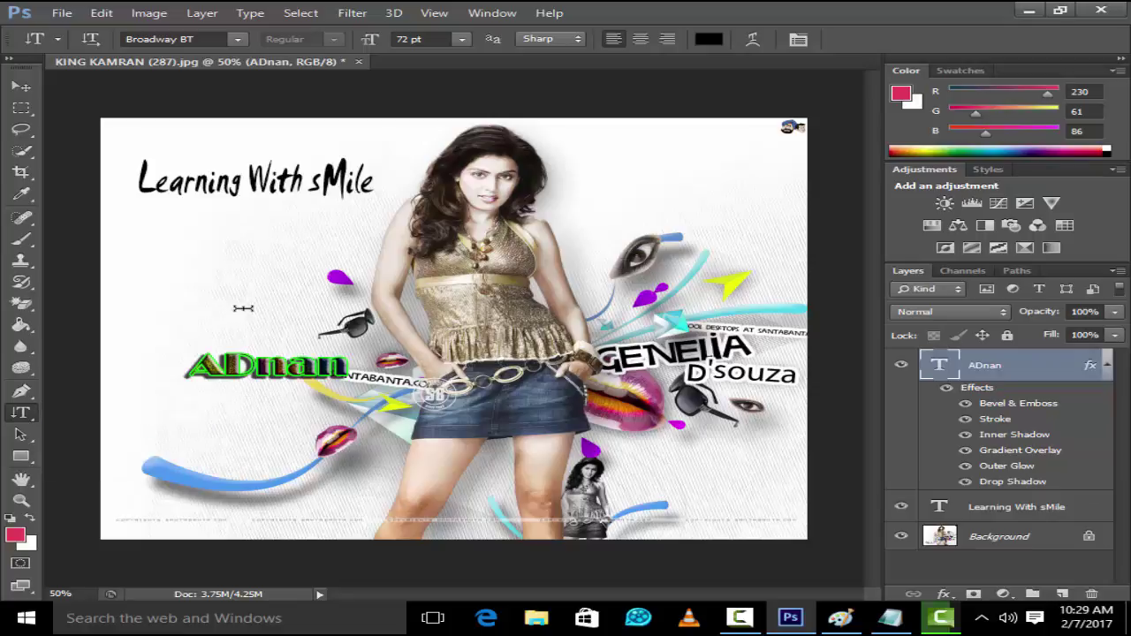
{"action": "left_click", "coordinate": [222, 238]}
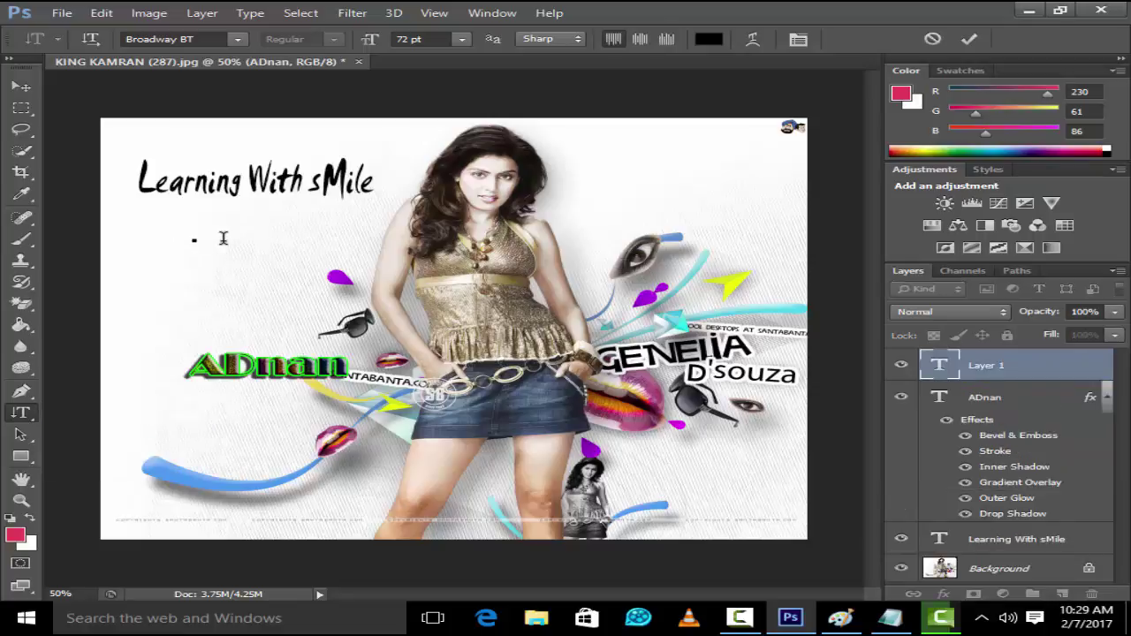
{"action": "type", "text": "Adnan"}
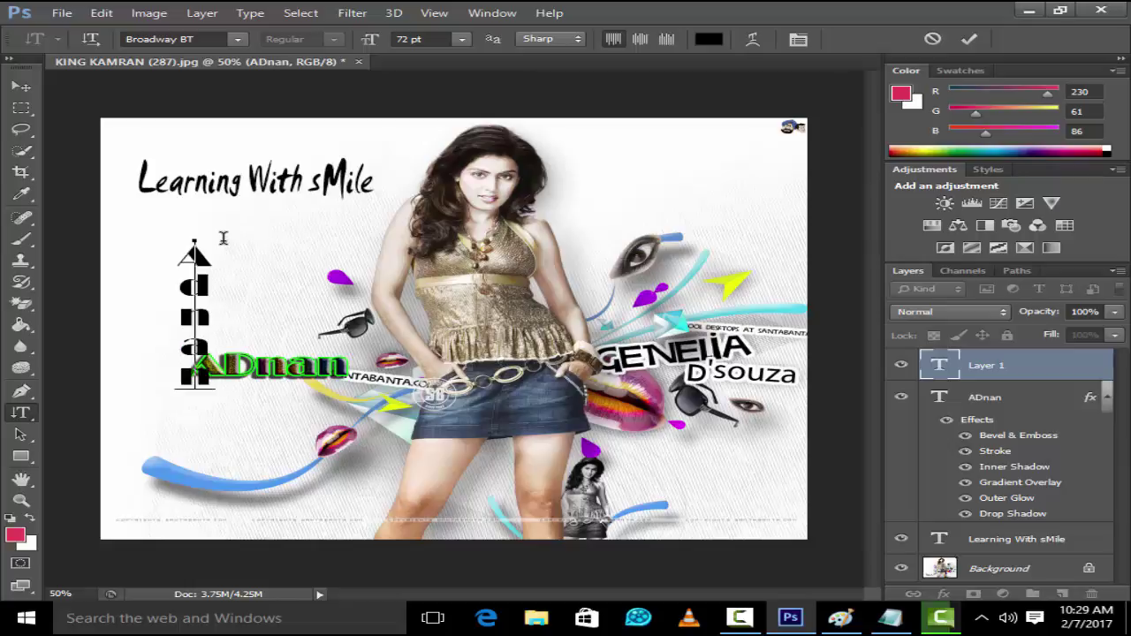
Step: Move the vertical 'Adnan' to the photo's left edge and minimize Photoshop
{"action": "left_click_drag", "start_coordinate": [195, 300], "coordinate": [155, 282]}
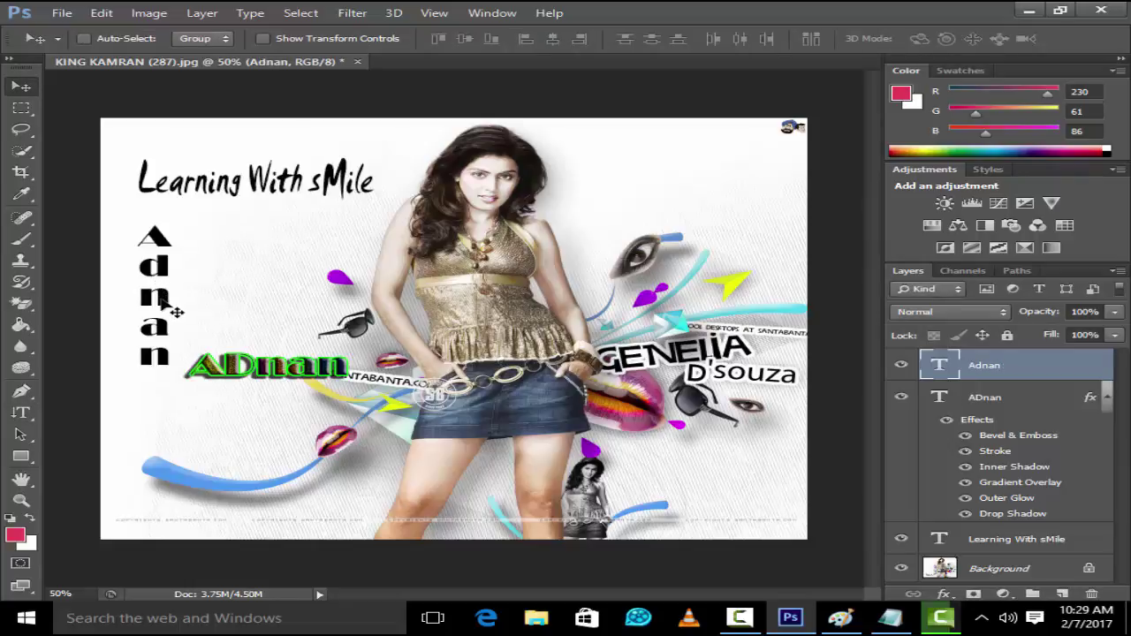
{"action": "left_click_drag", "start_coordinate": [174, 310], "coordinate": [158, 311]}
{"action": "left_click", "coordinate": [21, 391]}
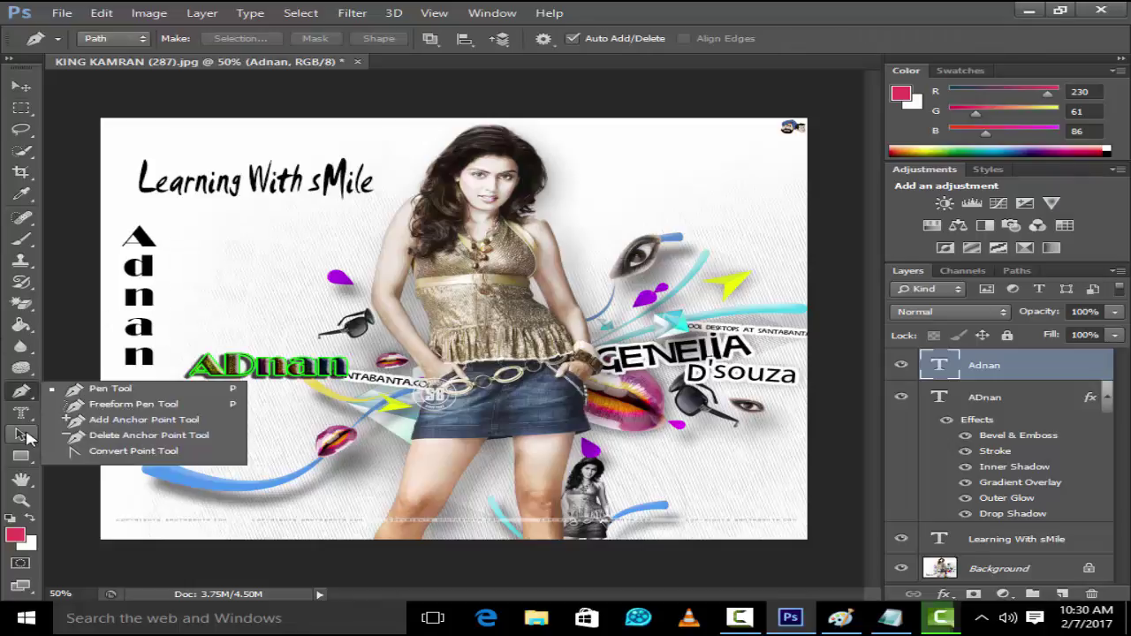
{"action": "left_click", "coordinate": [21, 434]}
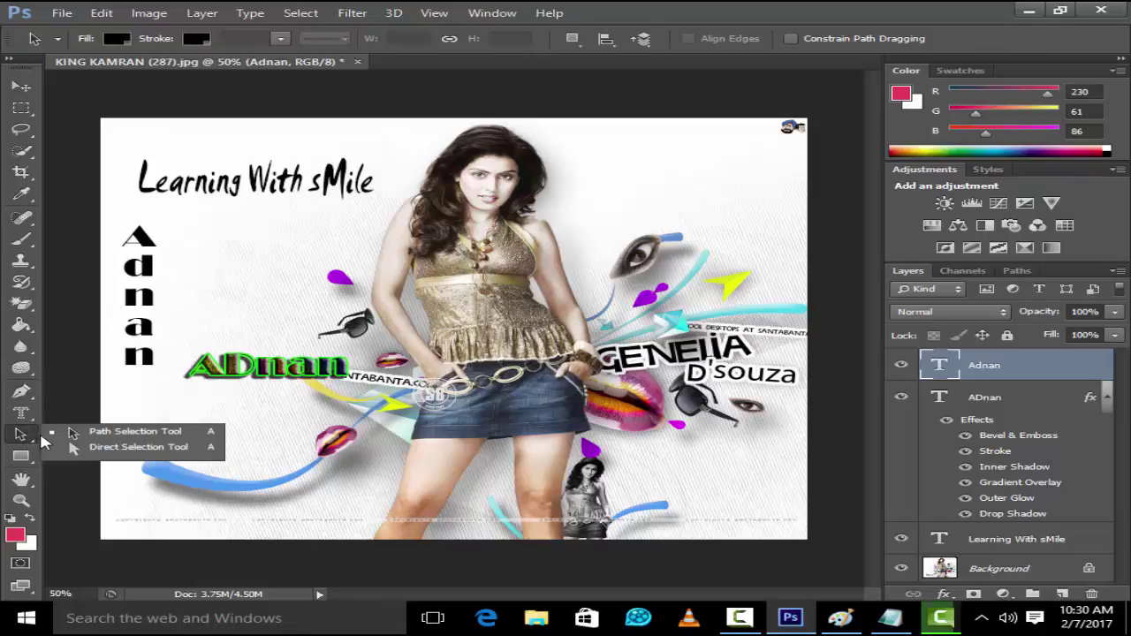
{"action": "left_click", "coordinate": [277, 99]}
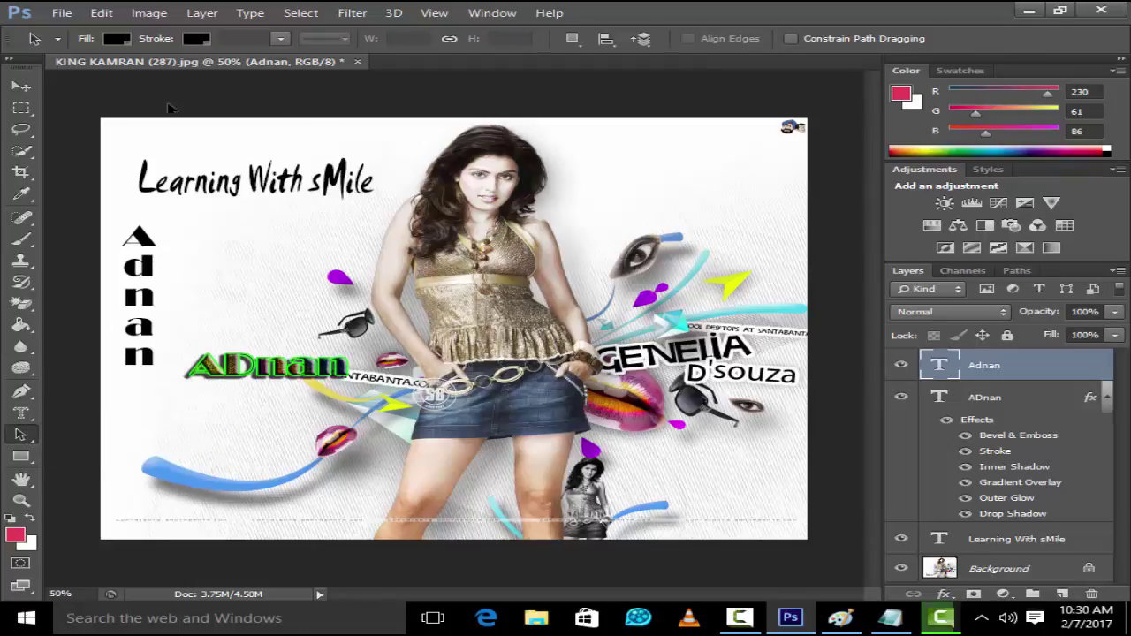
{"action": "left_click", "coordinate": [1026, 12]}
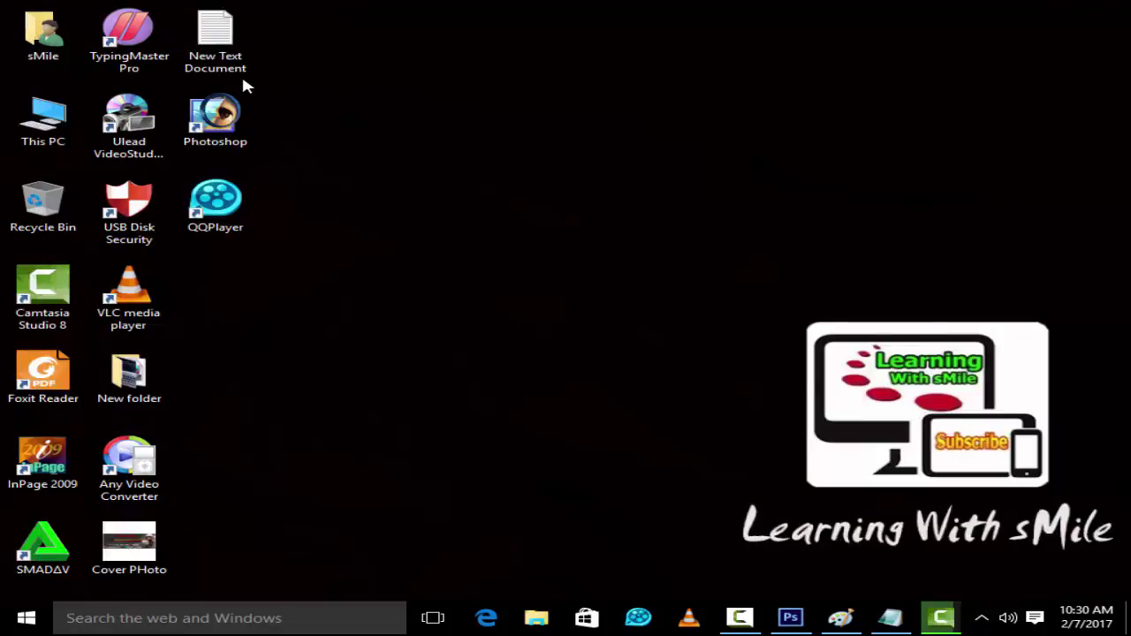
Step: Open New Text Document and type 'Next...........' with 'Allah Hafiz' on the next line
{"action": "double_click", "coordinate": [221, 49]}
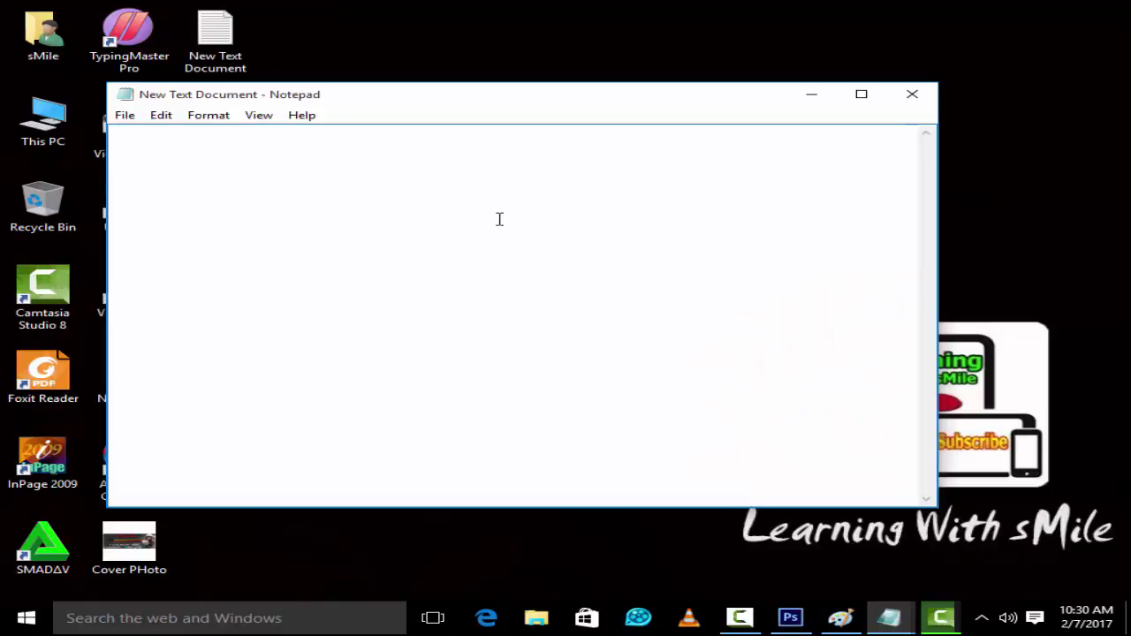
{"action": "type", "text": "L"}
{"action": "key", "text": "BackSpace"}
{"action": "type", "text": "Nex"}
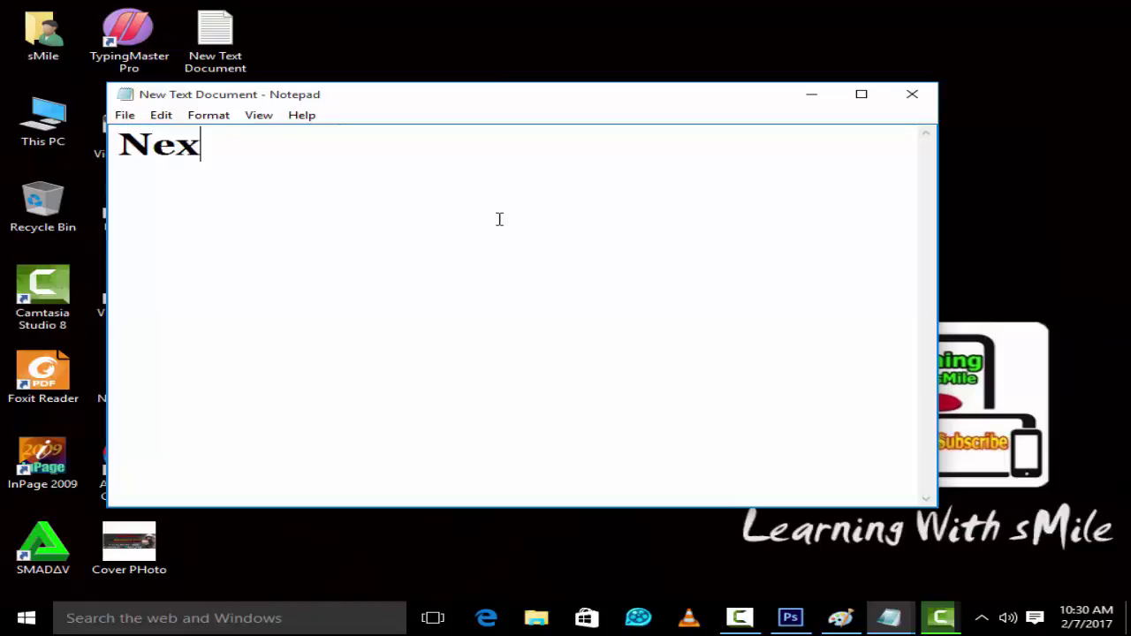
{"action": "type", "text": "t..........."}
{"action": "key", "text": "Return"}
{"action": "key", "text": "Return"}
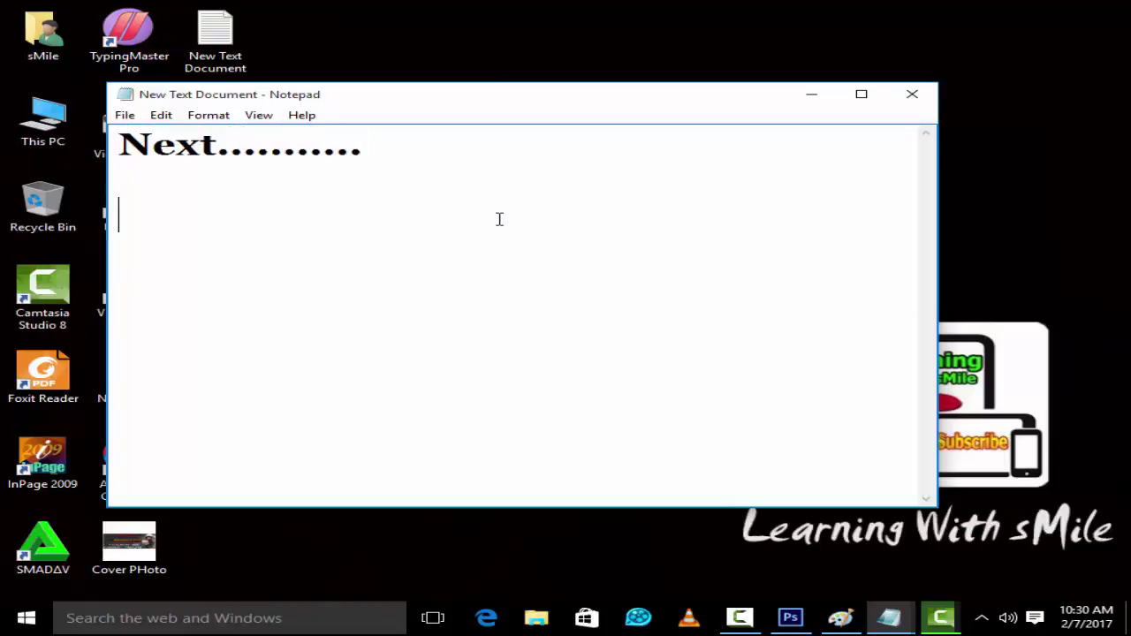
{"action": "type", "text": "Allah "}
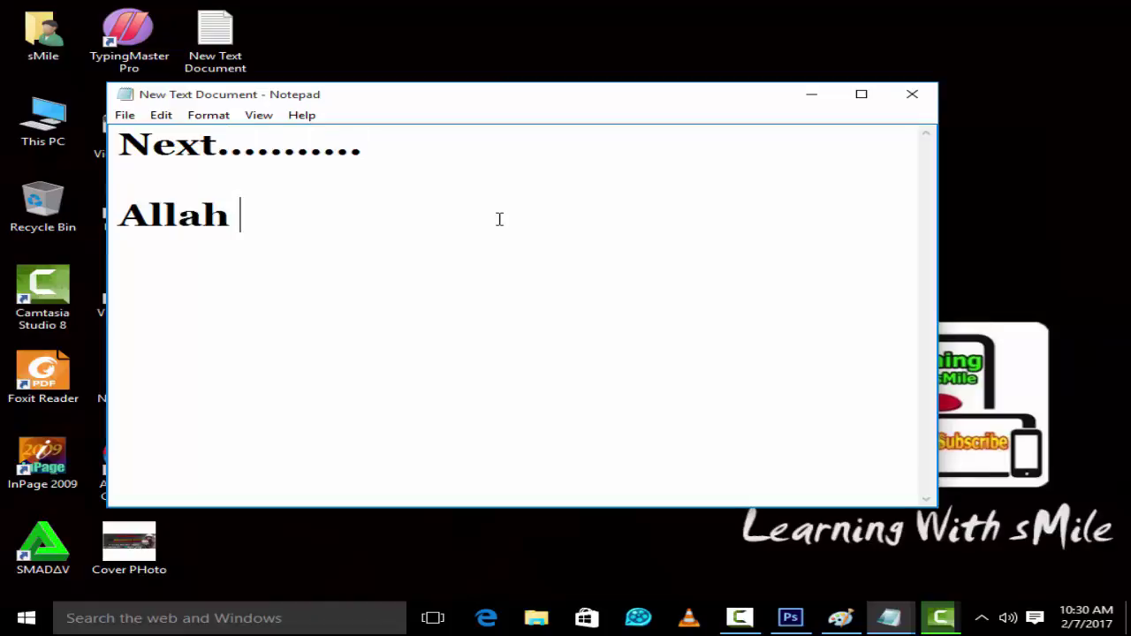
{"action": "type", "text": "Hafiz"}
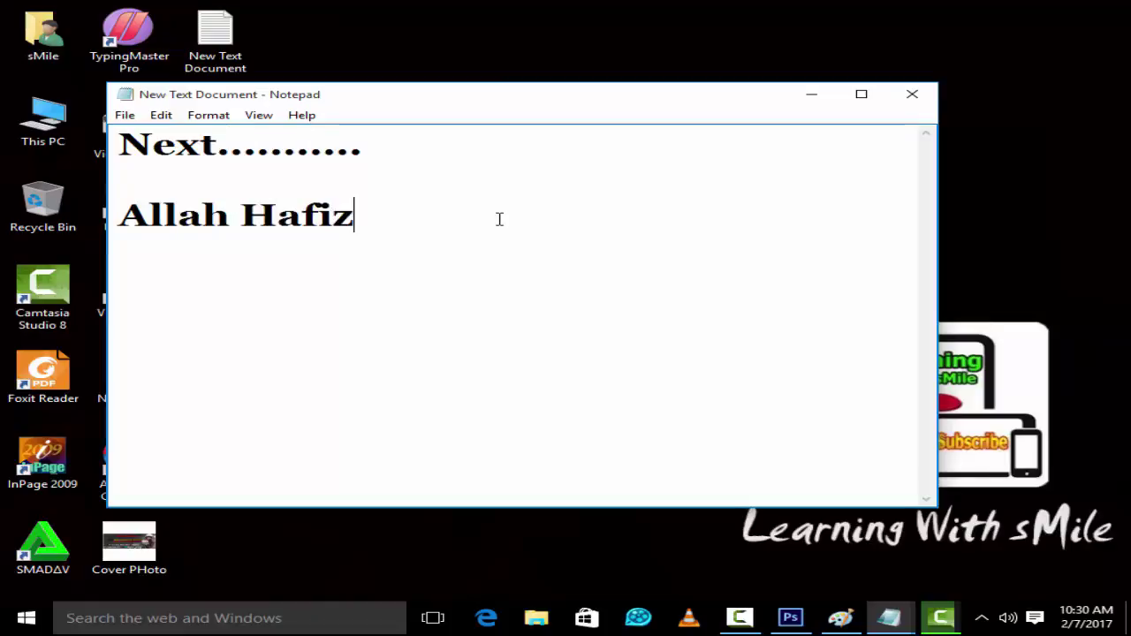